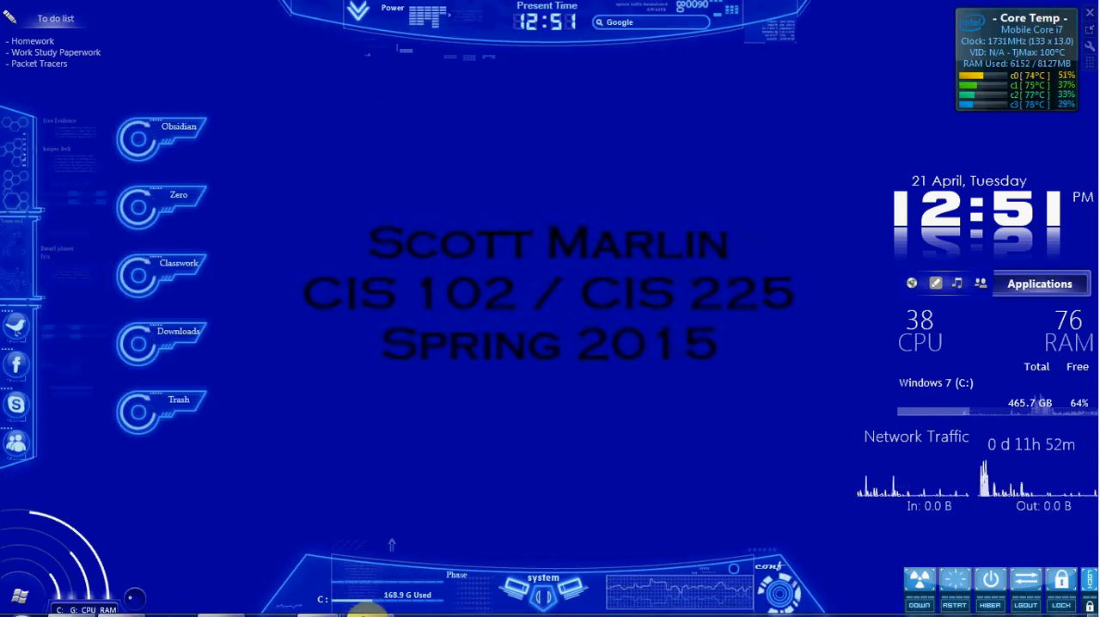
- Switch to the Windows 7 virtual machine, close the FAT Documents folder window and open My Computer
mouse_move(357, 601)
left_click(483, 502)
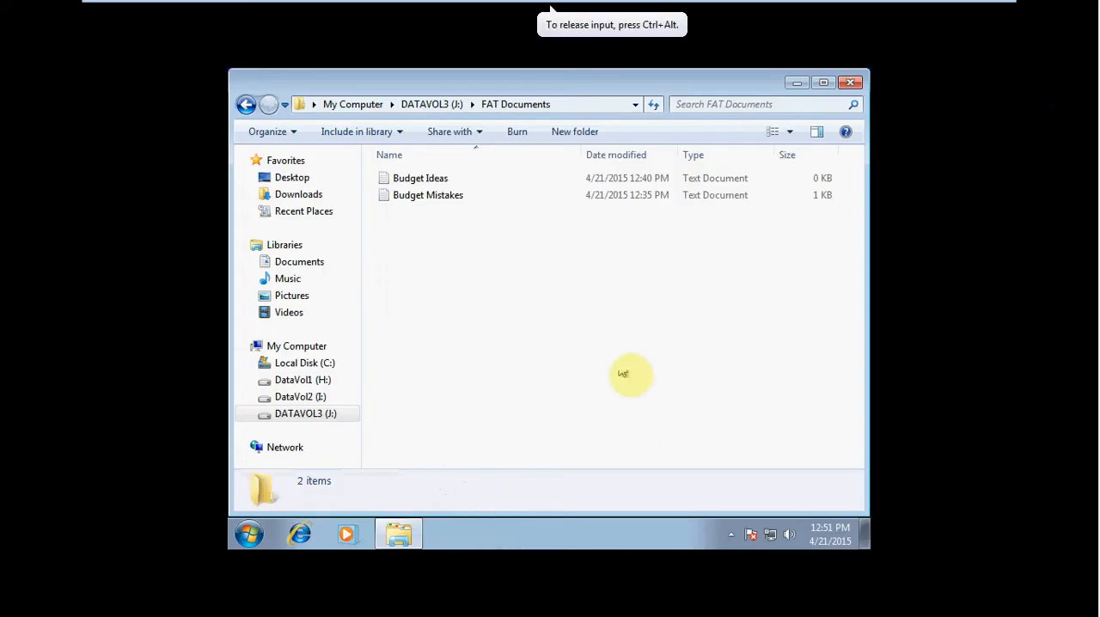
left_click(854, 83)
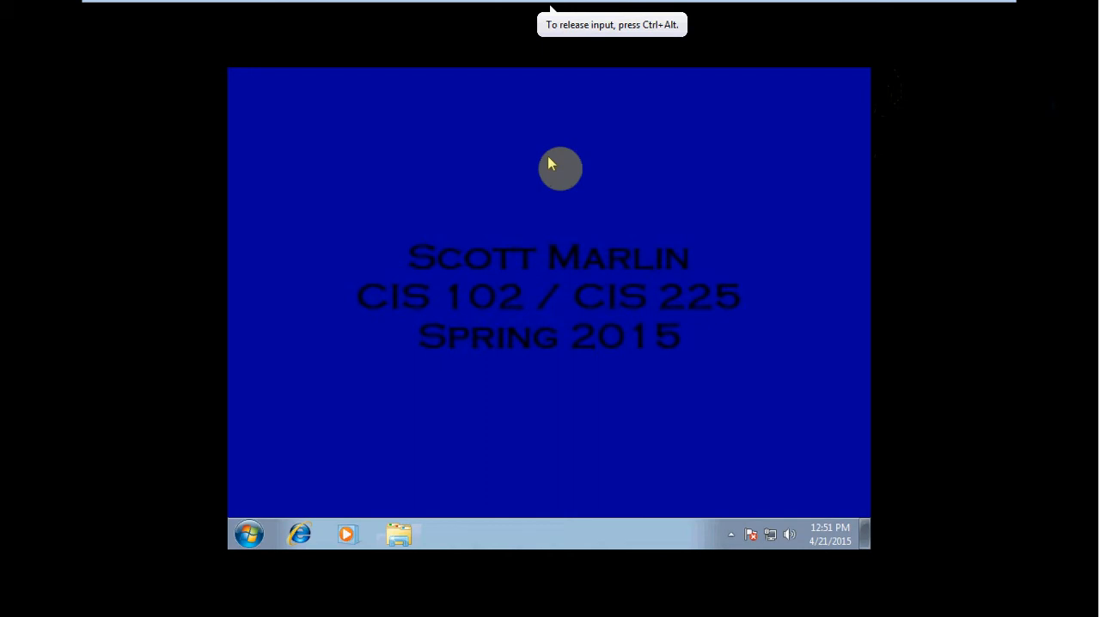
left_click(250, 534)
left_click(479, 335)
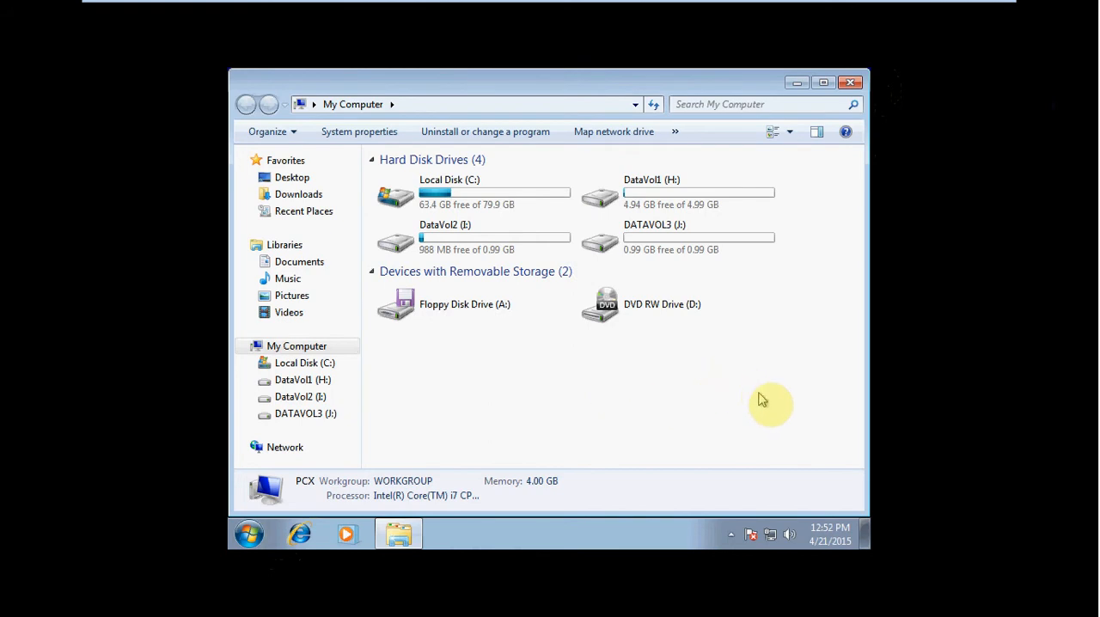
- Compare the file systems and sizes of the DataVol1, DataVol2 and DATAVOL3 drives
left_click(692, 211)
left_click(698, 245)
left_click(525, 248)
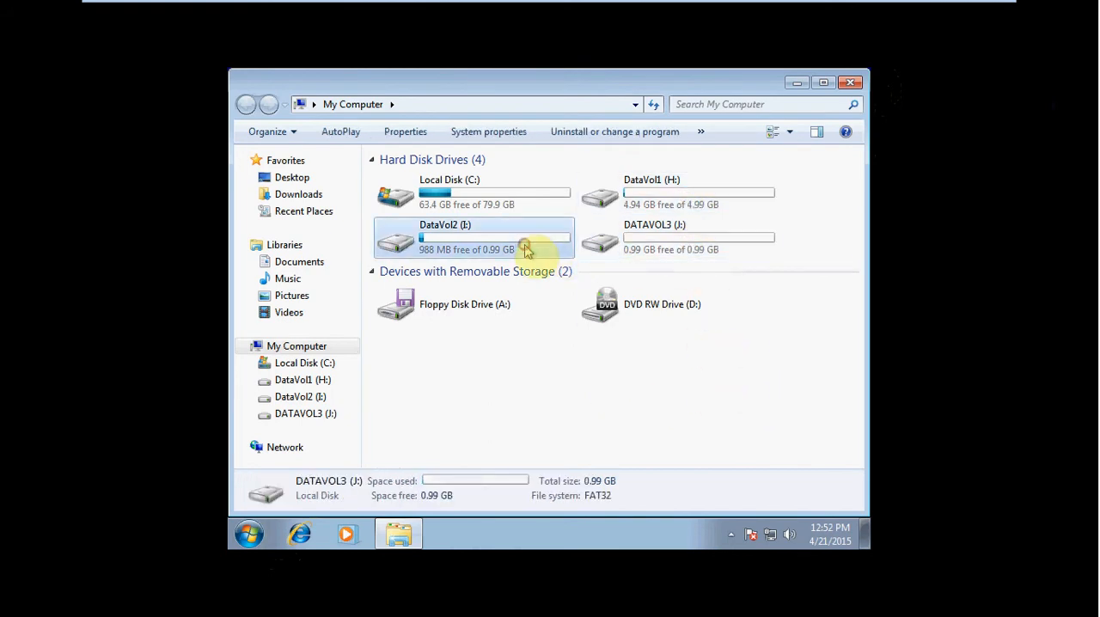
left_click(652, 233)
left_click(657, 204)
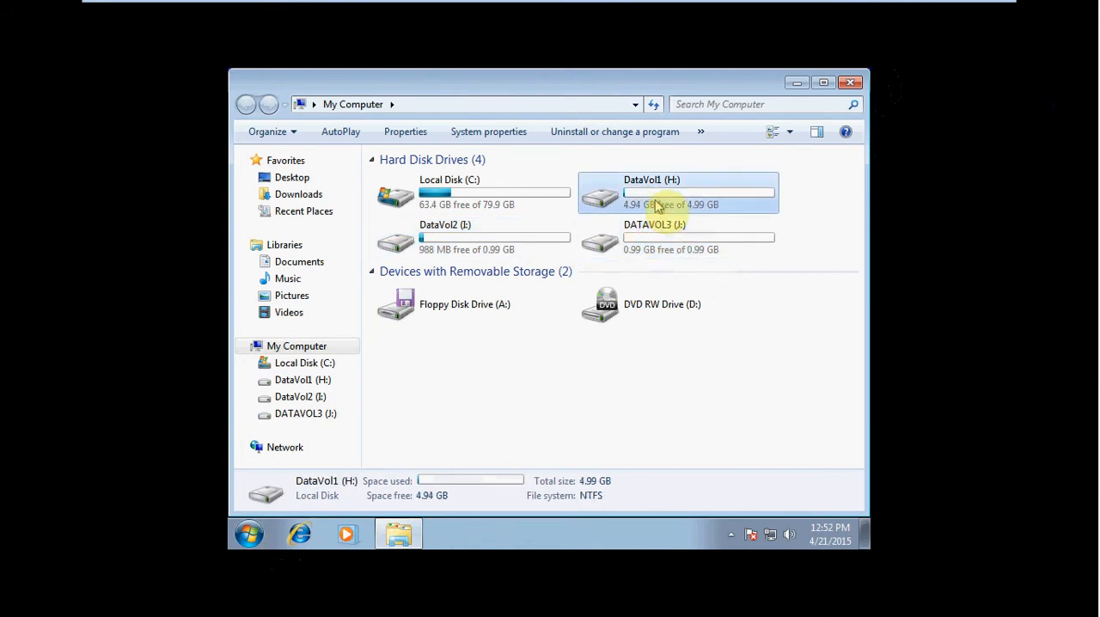
left_click(661, 226)
left_click(552, 237)
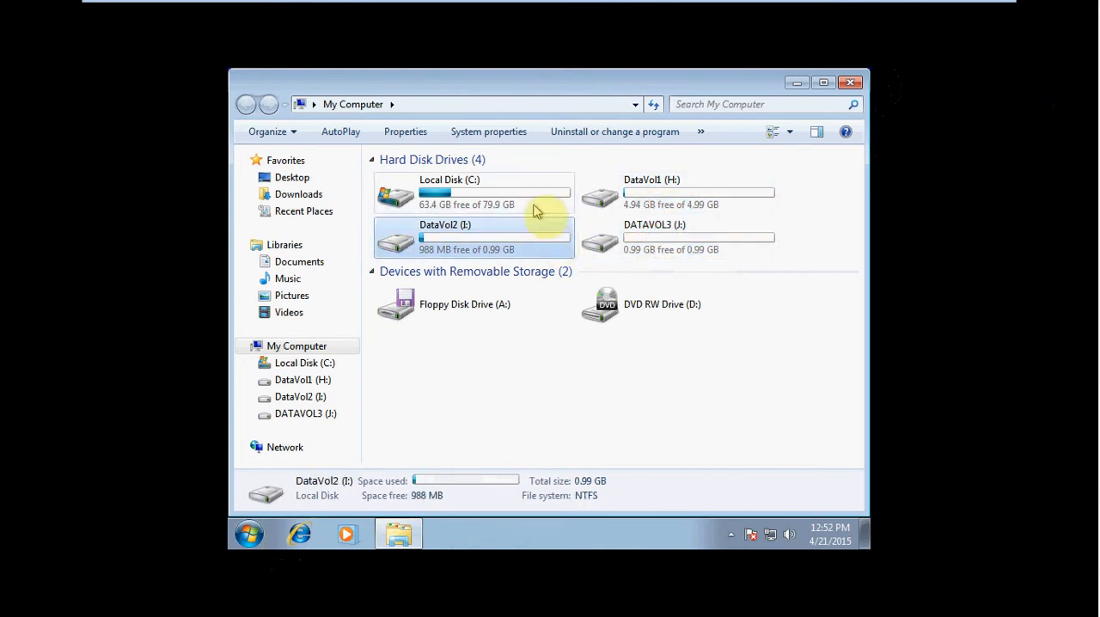
left_click(658, 183)
left_click(644, 232)
left_click(522, 239)
left_click(574, 397)
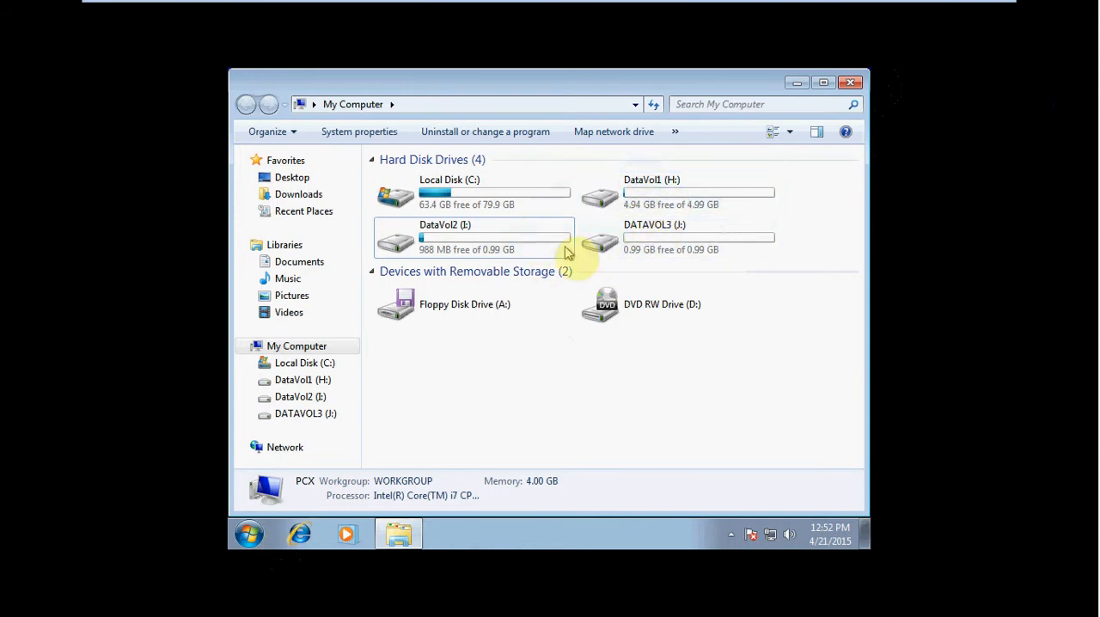
mouse_move(566, 253)
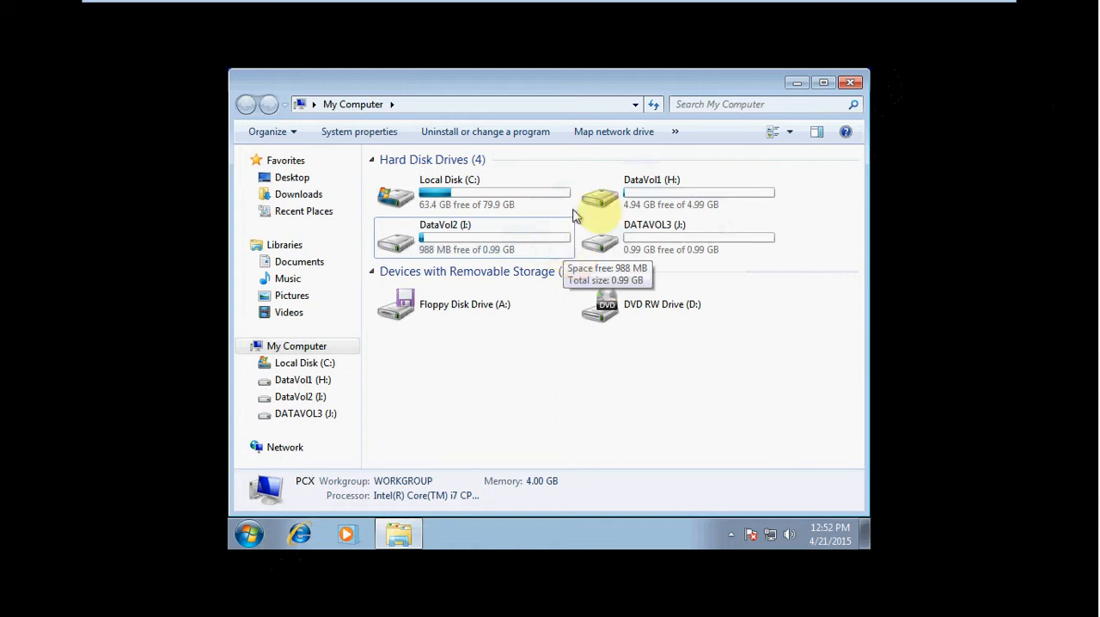
- Create a folder named Marketing Documents on the DataVol1 (H:) drive
double_click(668, 189)
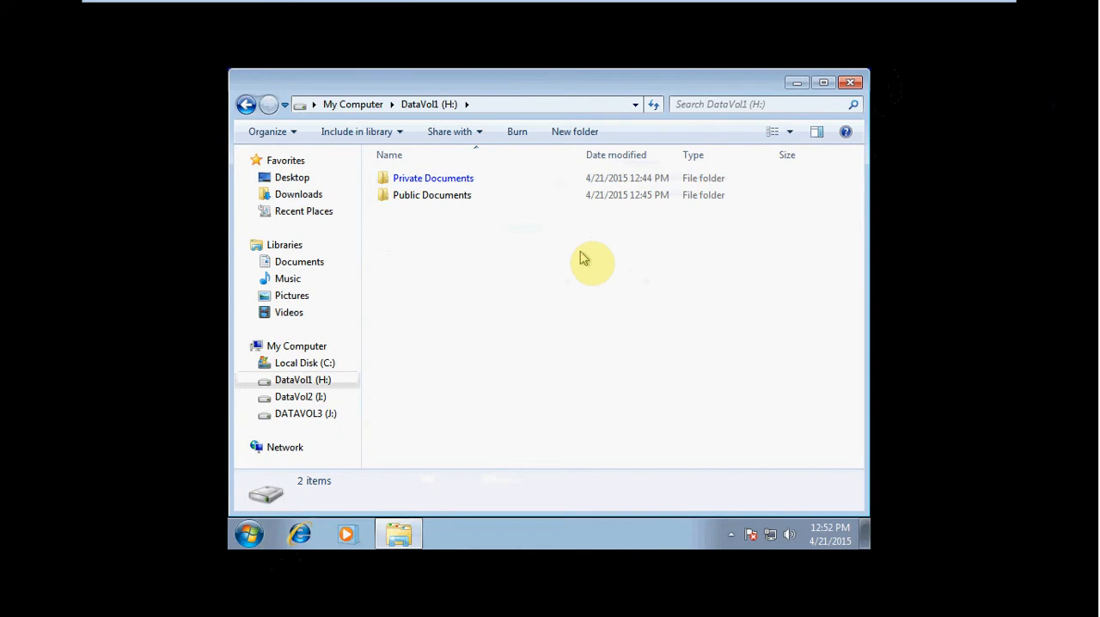
left_click(570, 133)
type("Marketing Documents")
key("Return")
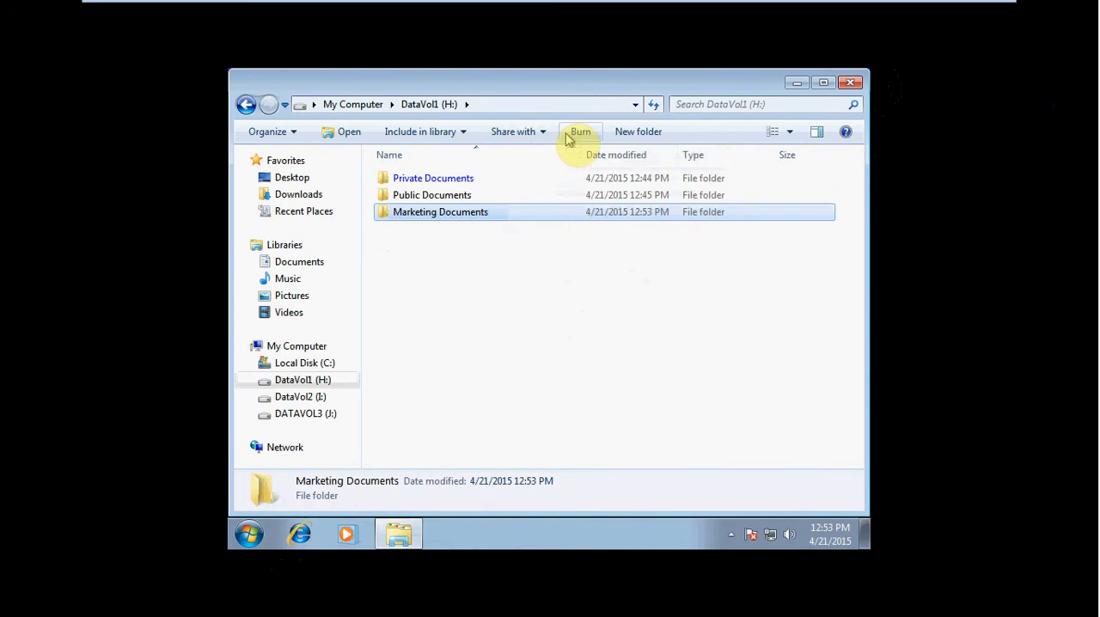
- Bring up the user selection for effective permissions in the Marketing Documents folder's advanced security settings
right_click(465, 213)
left_click(514, 464)
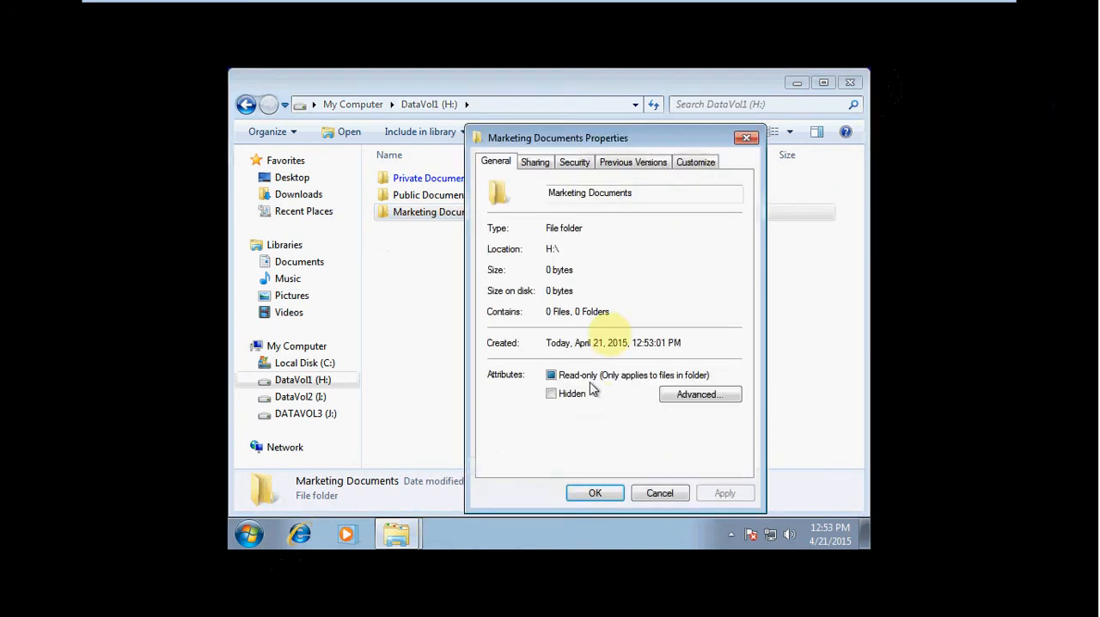
left_click(576, 163)
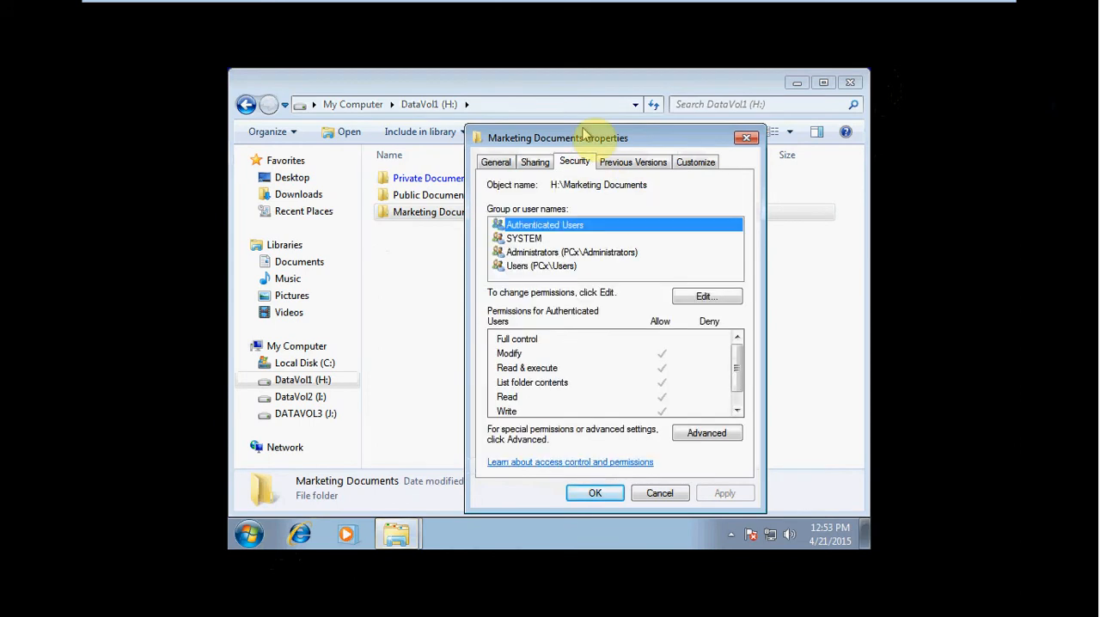
left_click(718, 436)
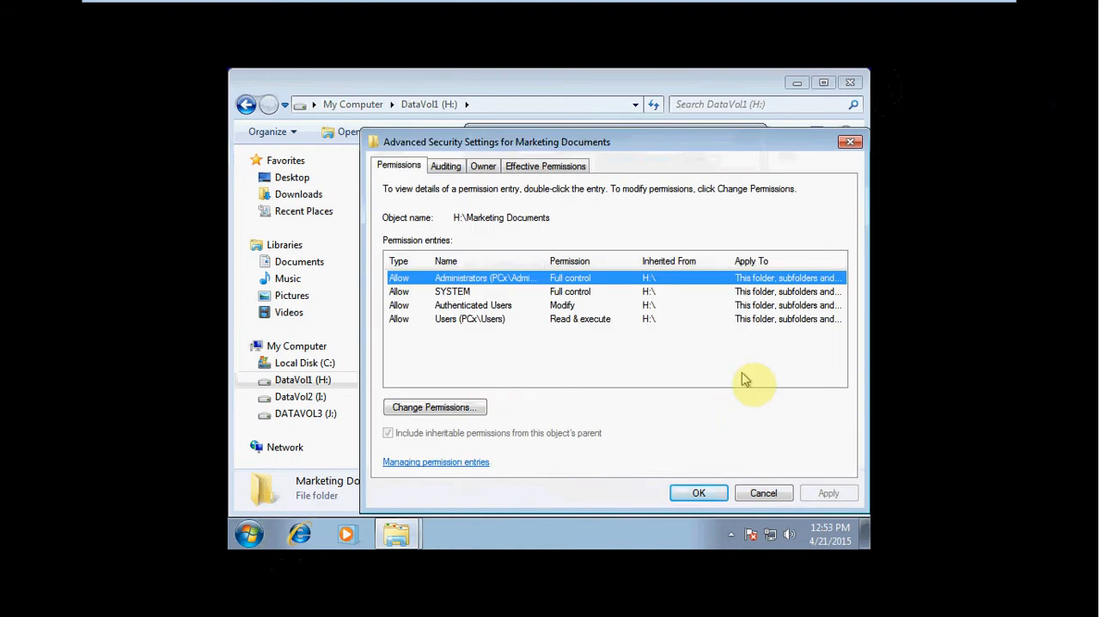
left_click(572, 165)
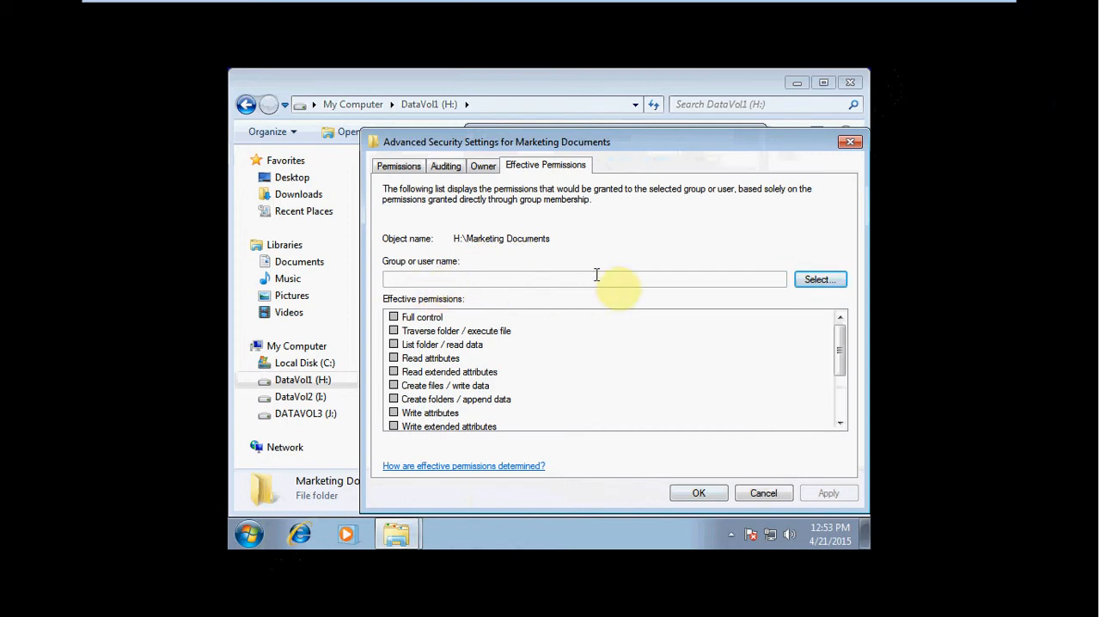
left_click(835, 281)
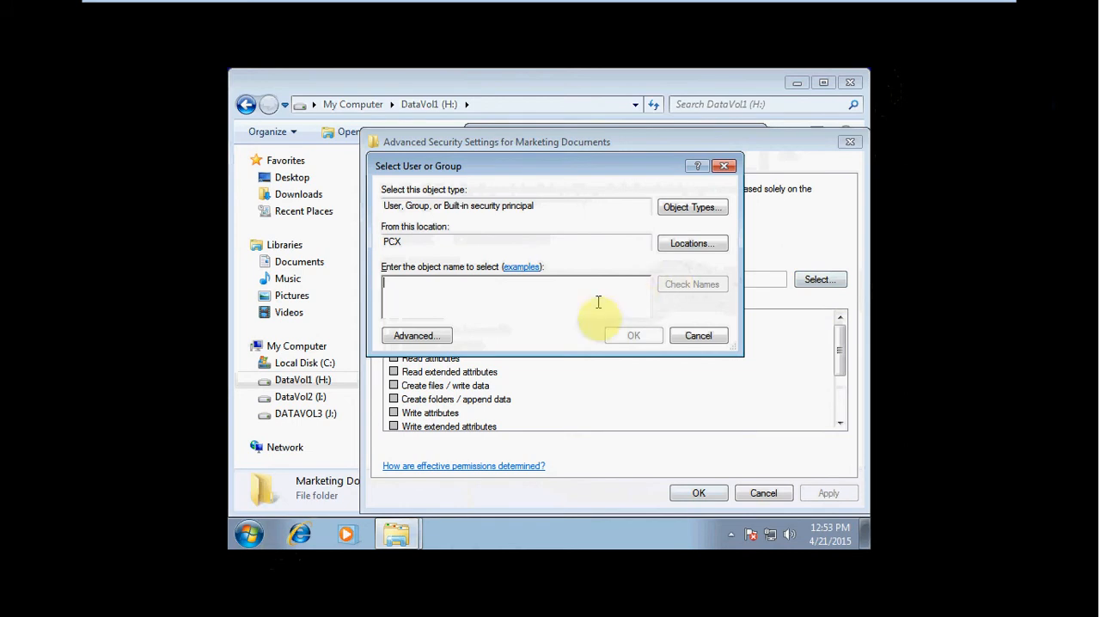
left_click(545, 295)
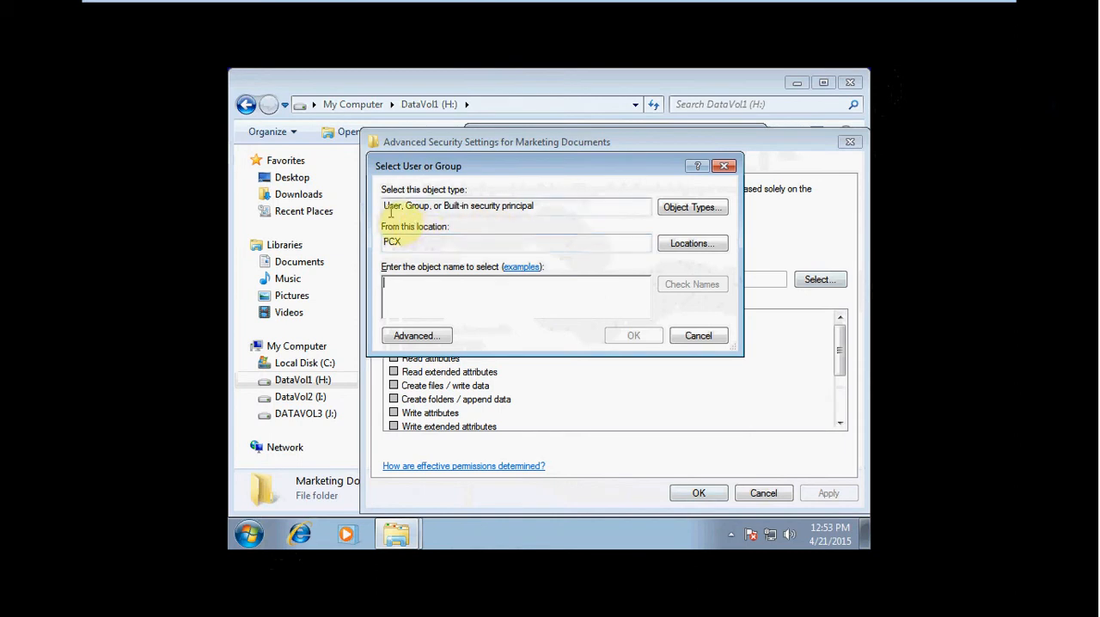
- Try to find a local user account by the person's first name
type("scott")
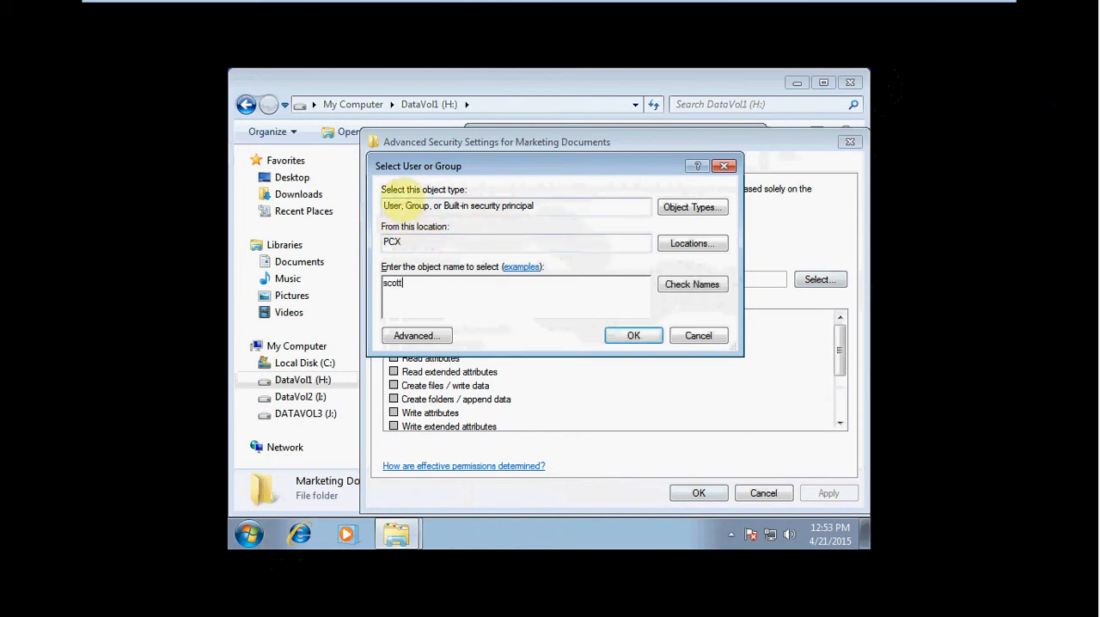
left_click(701, 284)
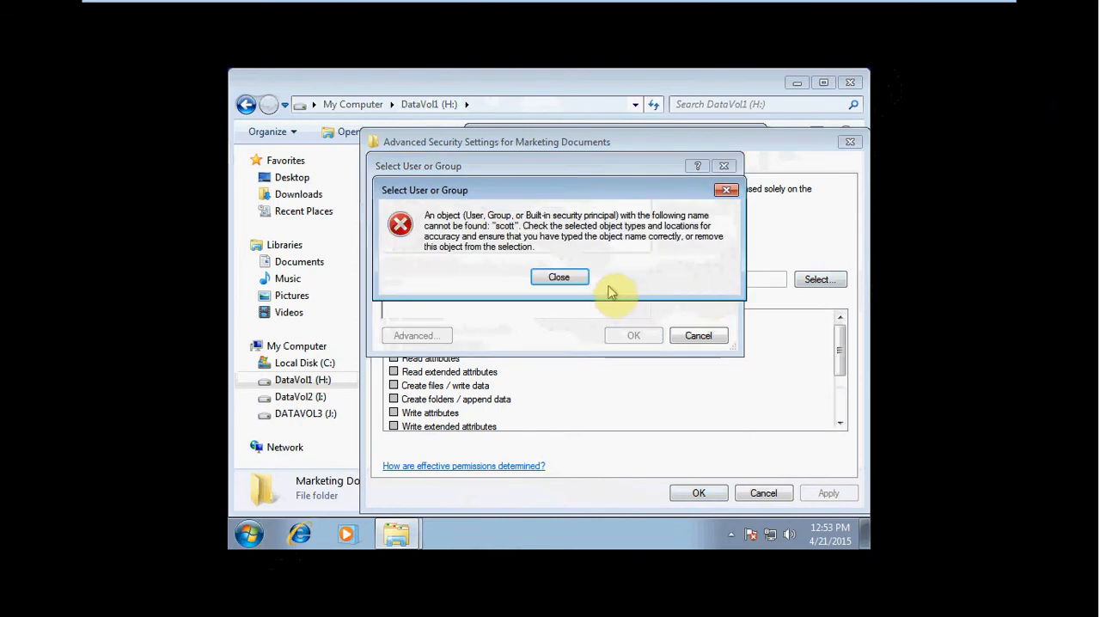
left_click(581, 282)
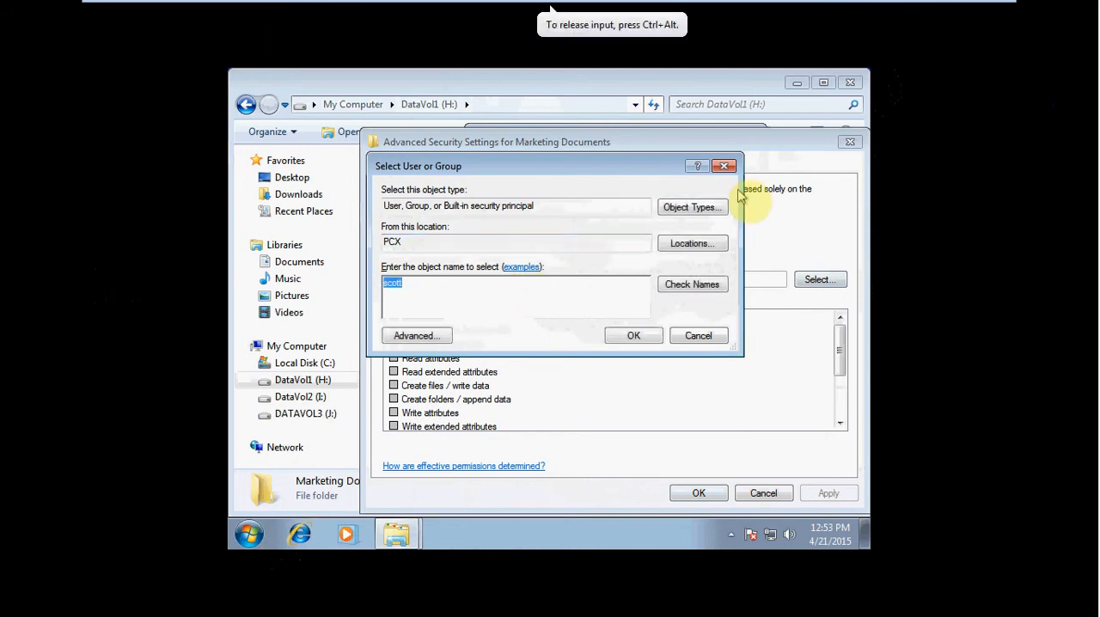
- Look up the local account test, verify its name and display its effective permissions on Marketing Documents
type("test")
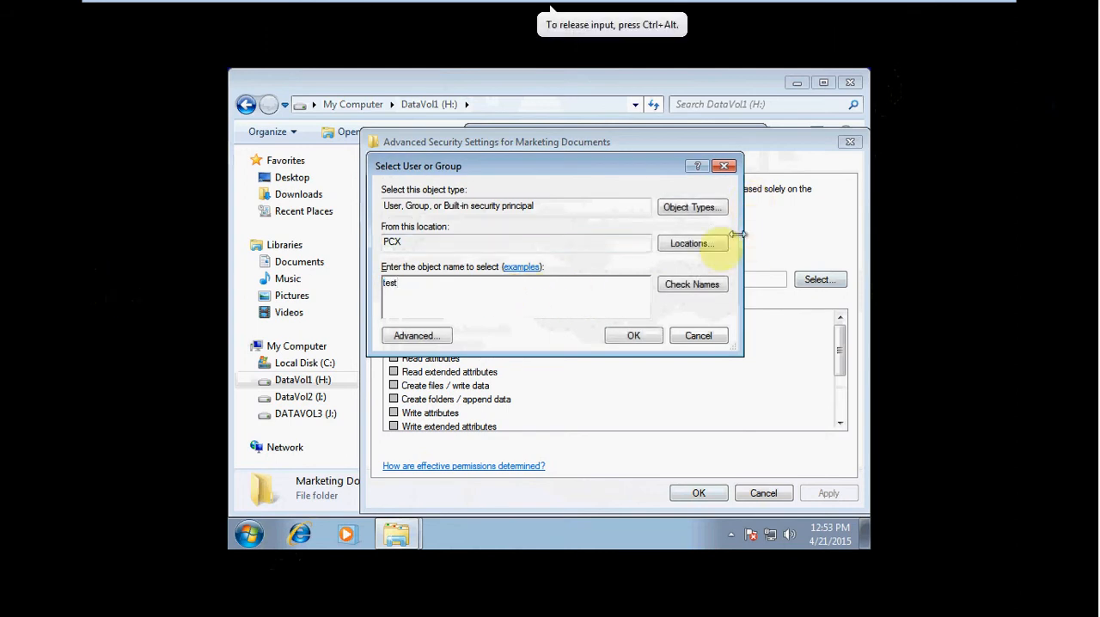
left_click(698, 290)
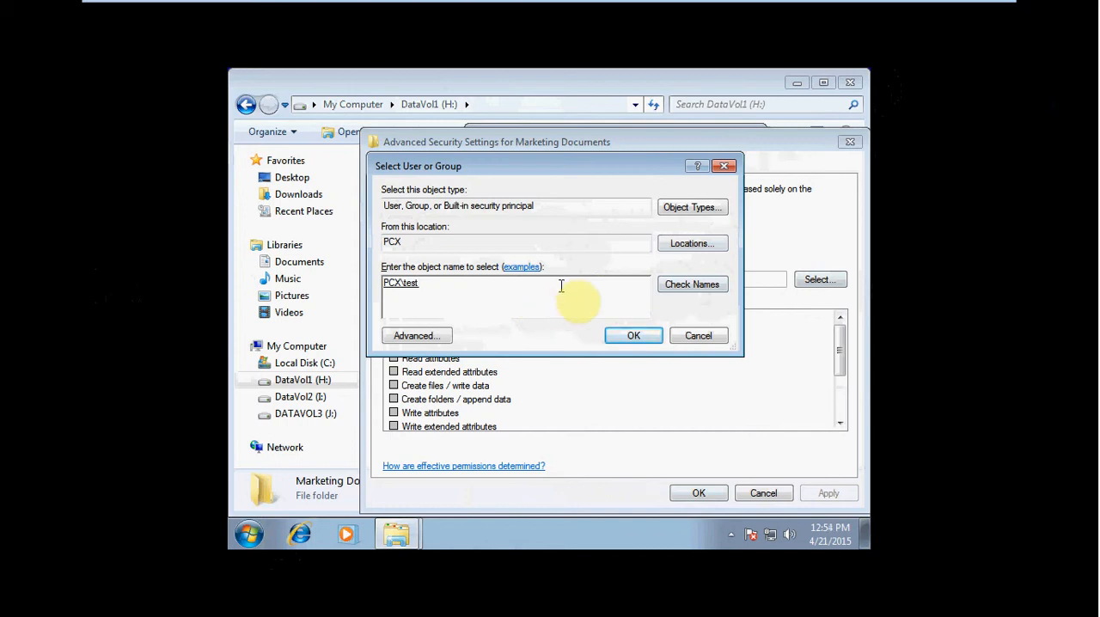
key("ctrl+a")
type("test")
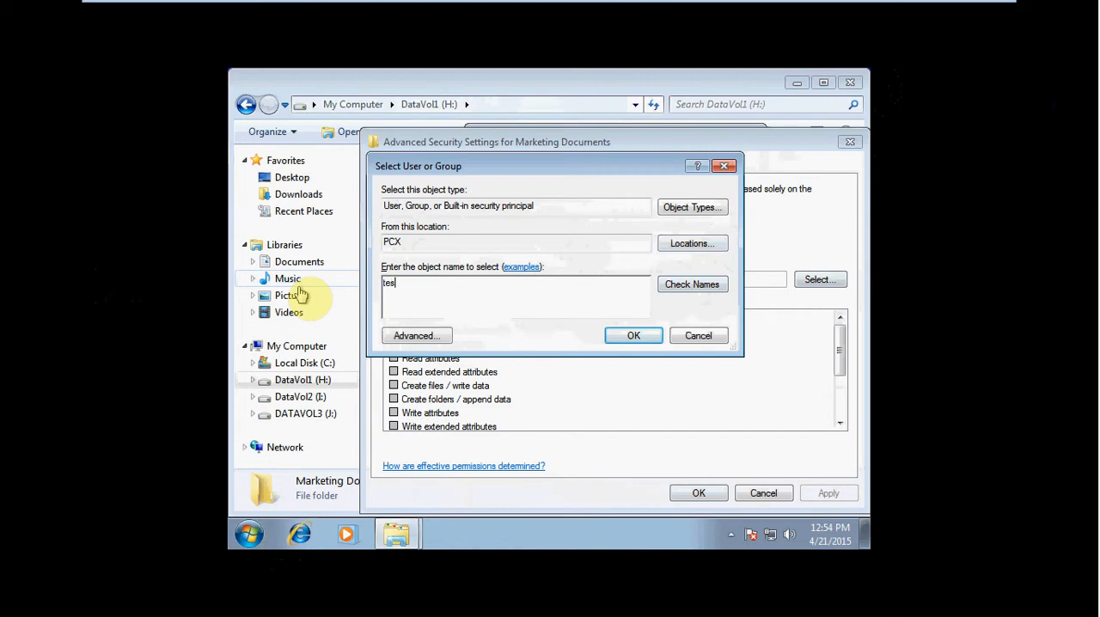
left_click(710, 289)
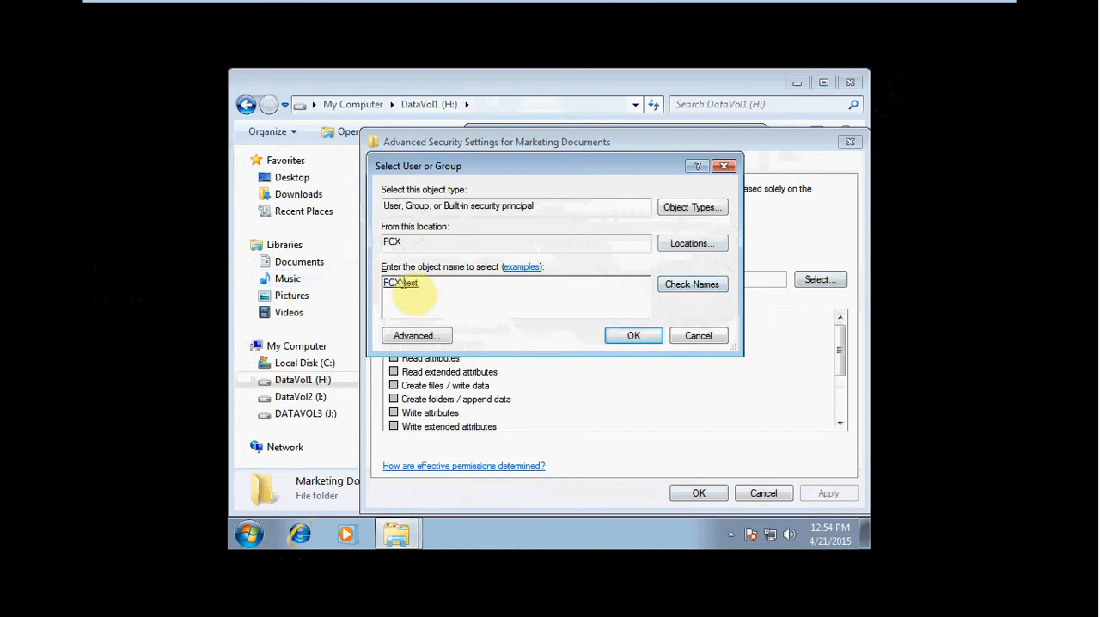
left_click_drag(401, 283, 382, 281)
left_click(378, 281)
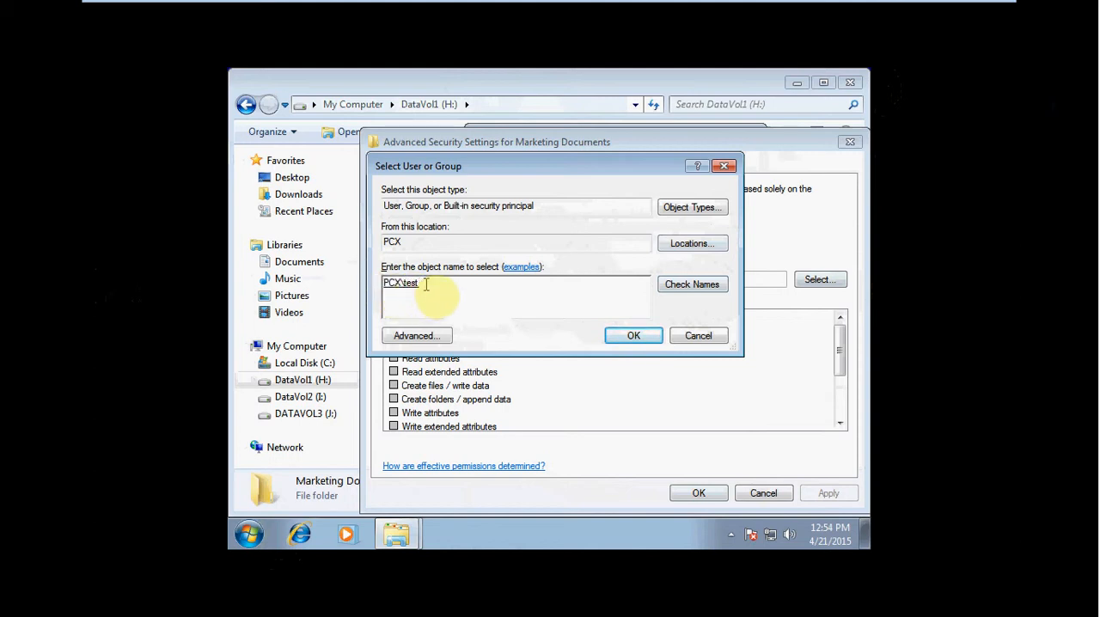
left_click(633, 338)
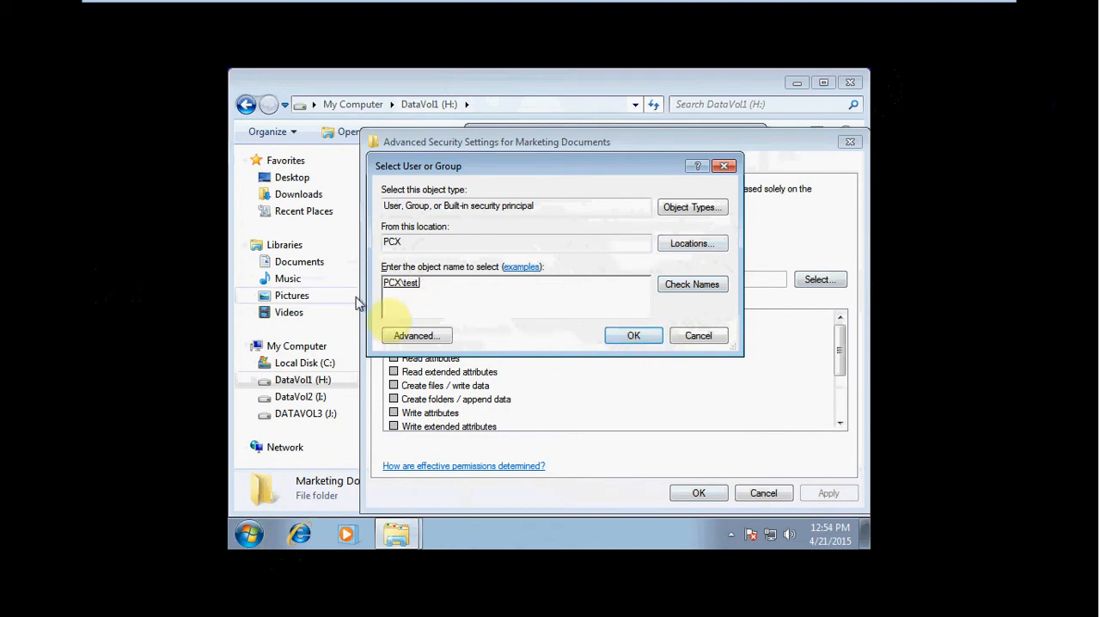
left_click(651, 337)
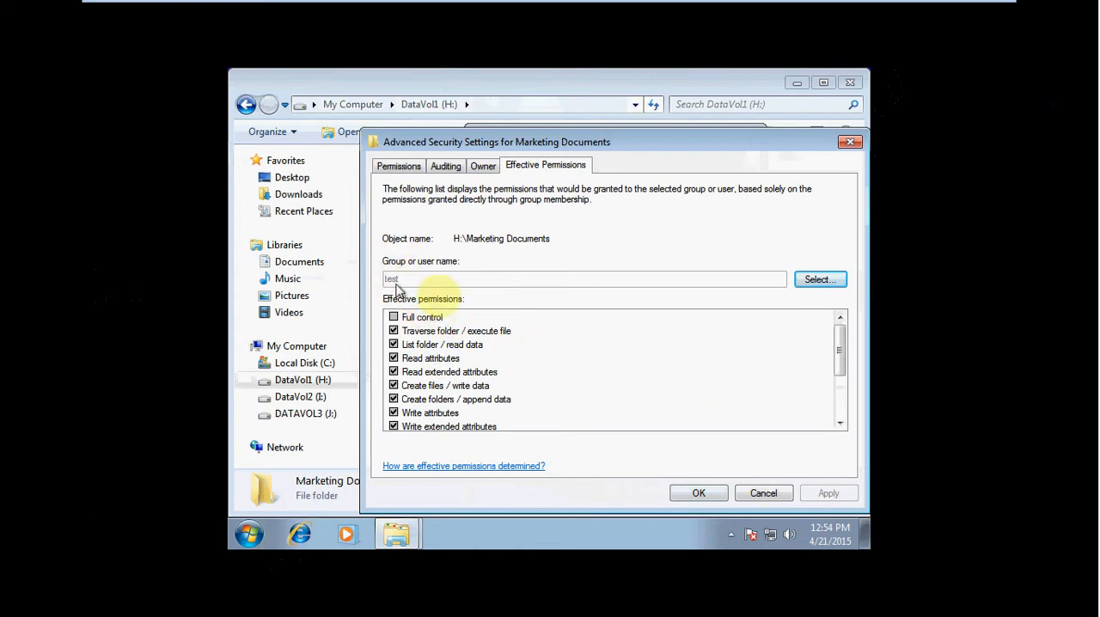
- Try to select another account for effective permissions by checking the names Zer0 and Zer
left_click(818, 281)
type("Zer0")
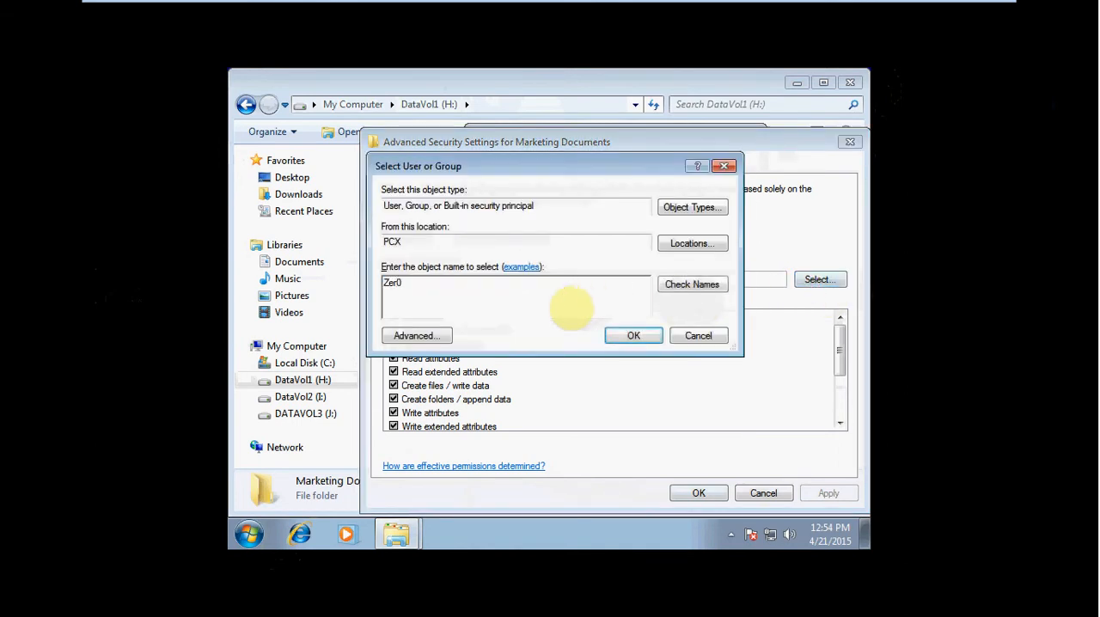
left_click(691, 284)
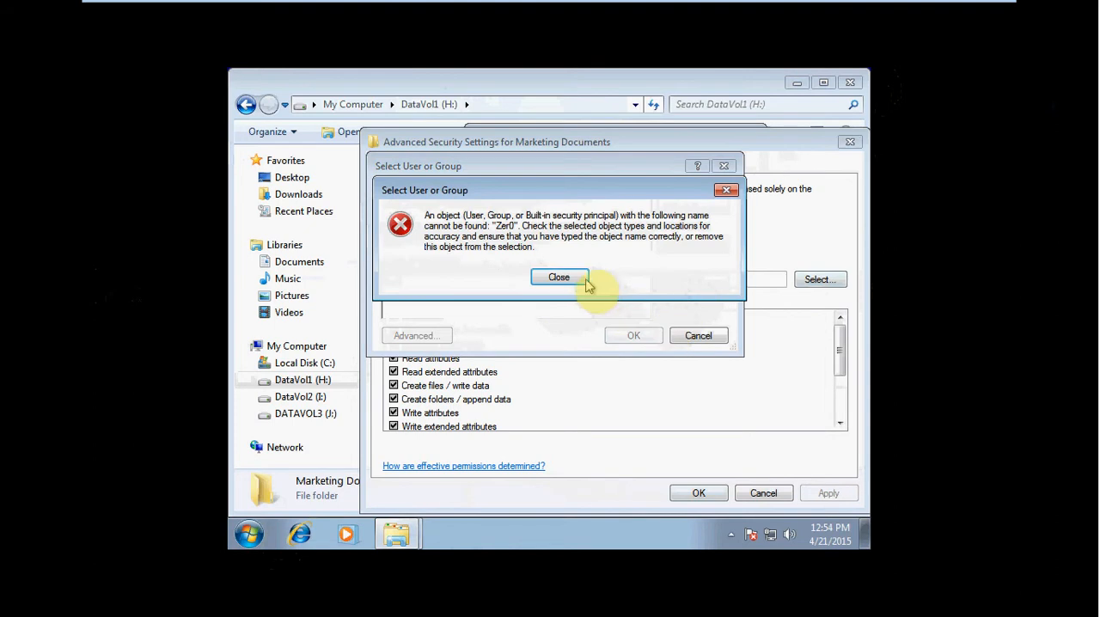
left_click(558, 277)
key("BackSpace")
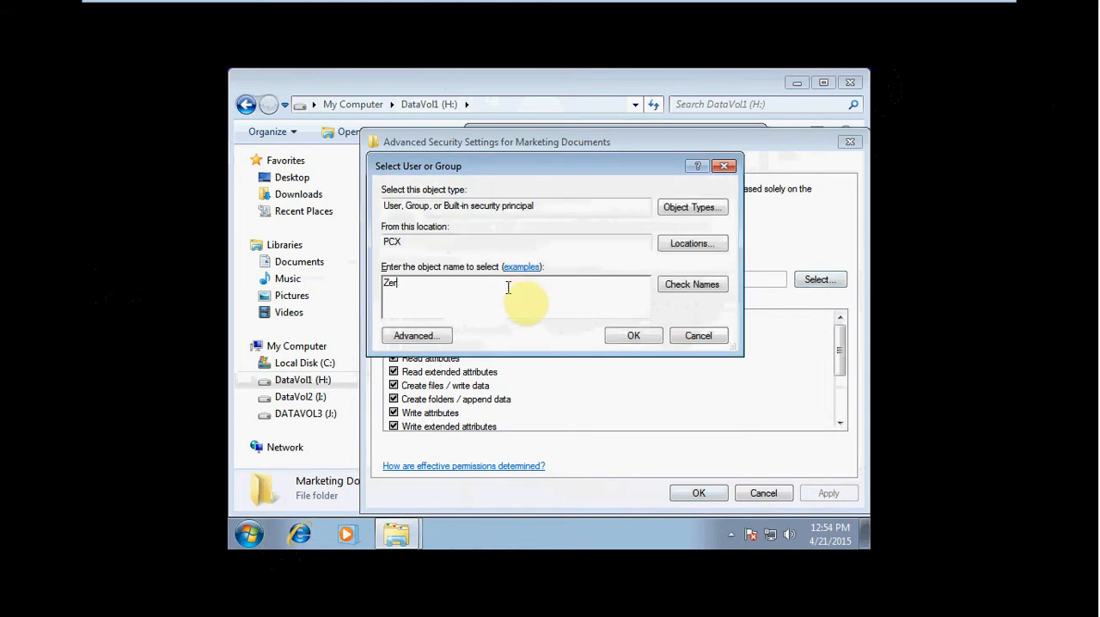
left_click(689, 286)
left_click(556, 275)
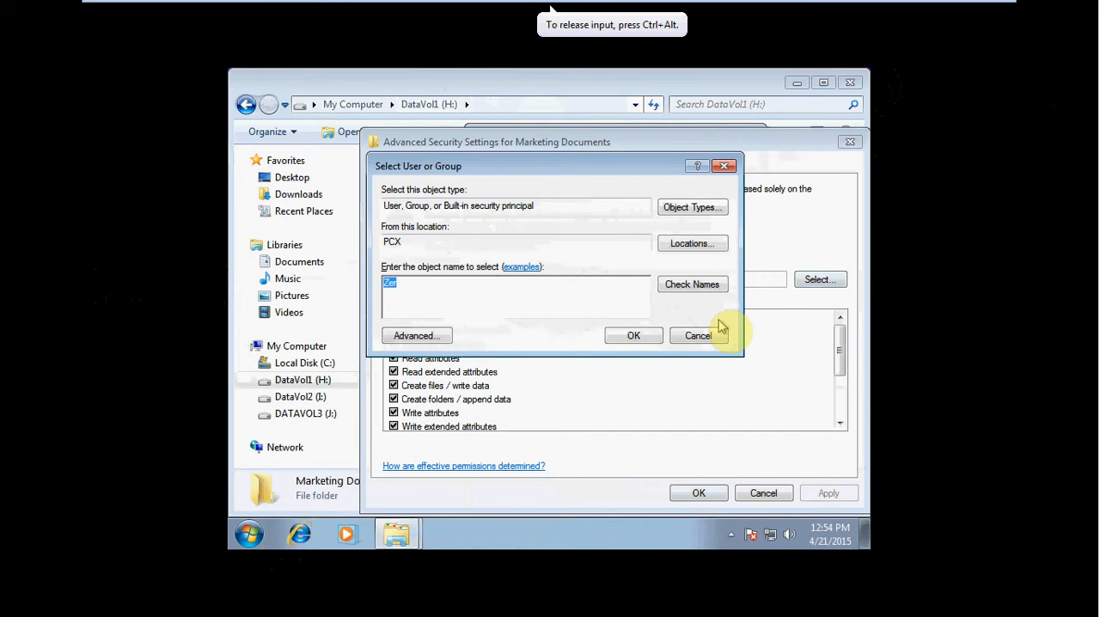
- Look up the local account Zer0-V and display its effective permissions on Marketing Documents
type("Z")
type("V")
left_click(677, 292)
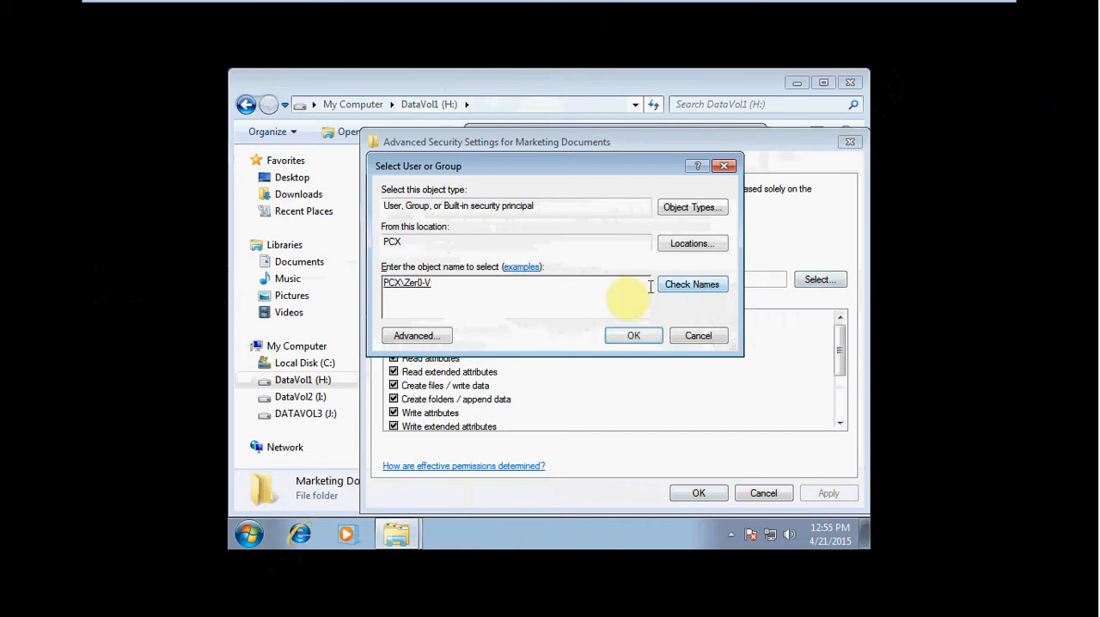
left_click(655, 335)
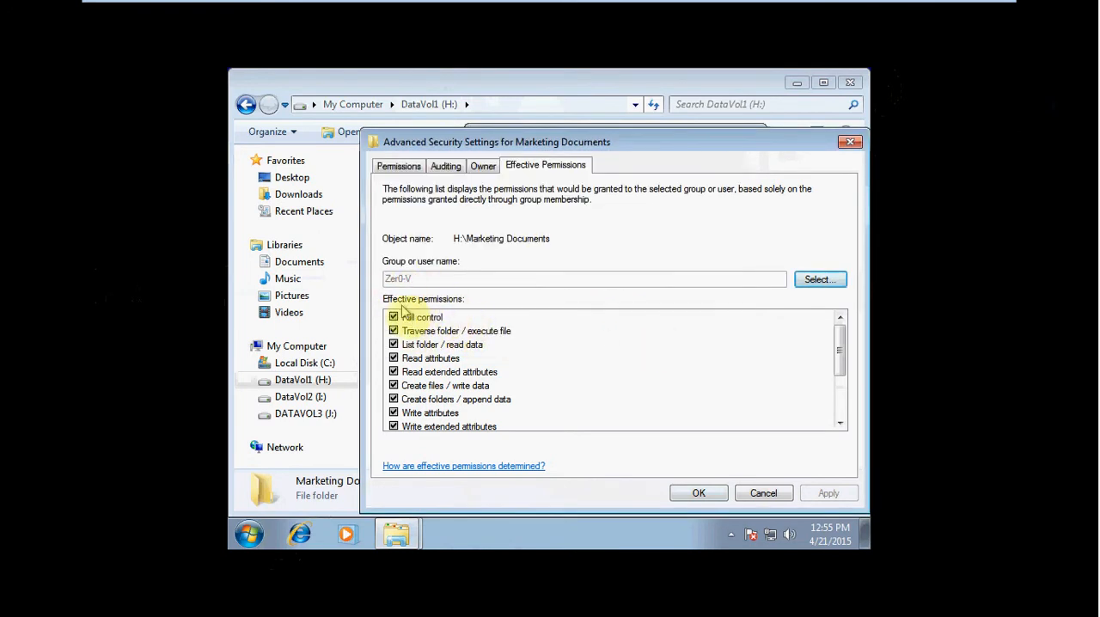
- Switch the effective permissions back to the test account and review its permission list
left_click(822, 283)
type("test")
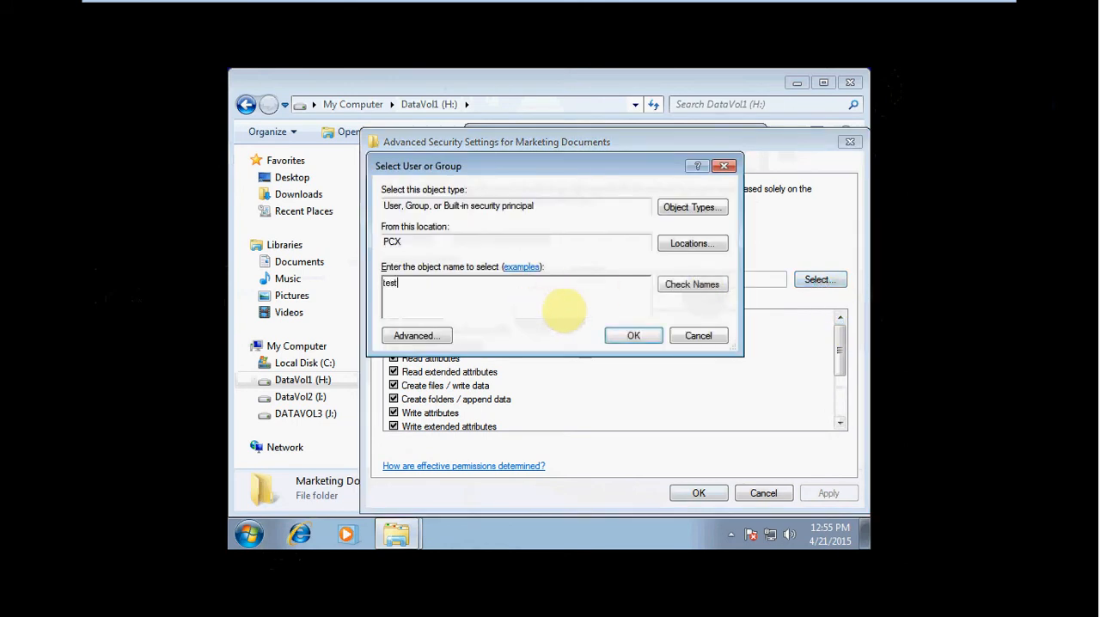
left_click(712, 287)
left_click(645, 336)
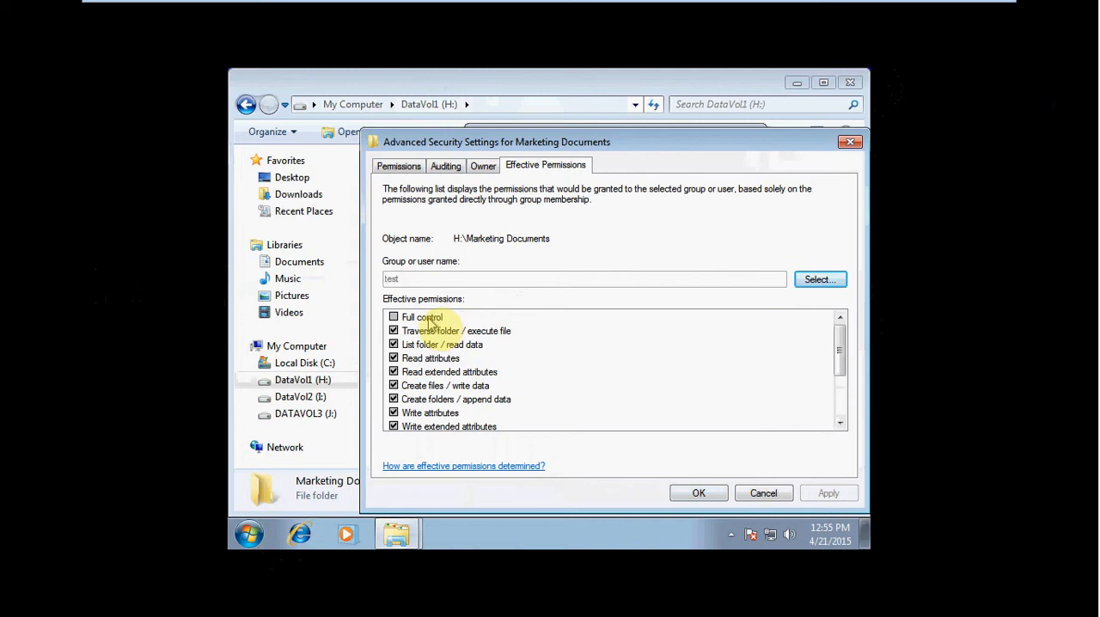
left_click(505, 357)
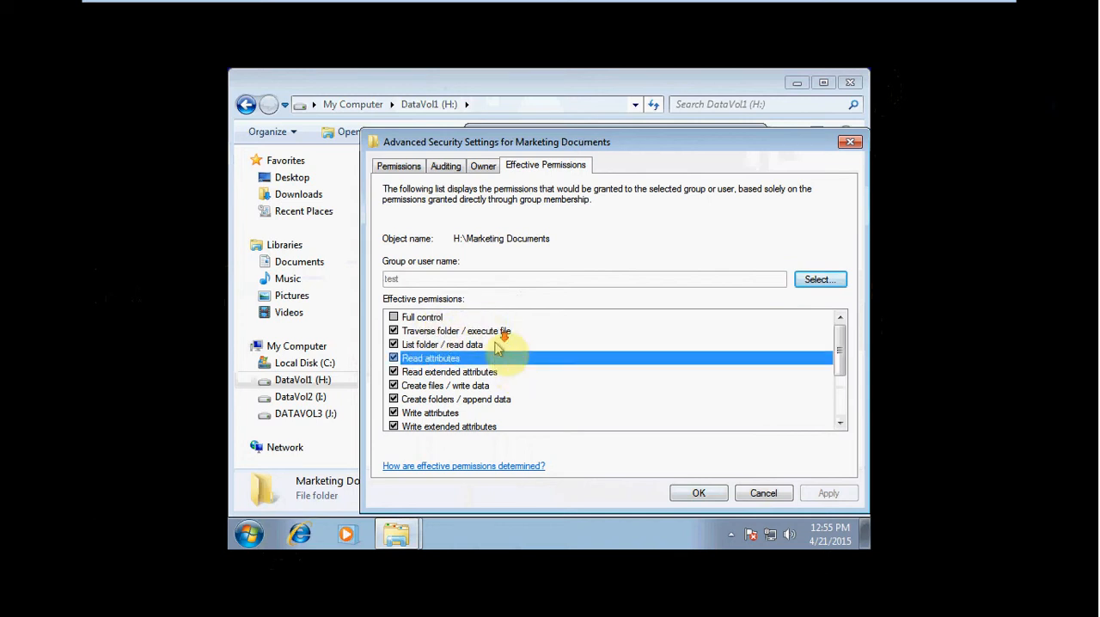
- Look up the local account Zer0-V again and display its effective permissions on Marketing Documents
scroll(496, 347, "down", 1)
scroll(511, 385, "up", 1)
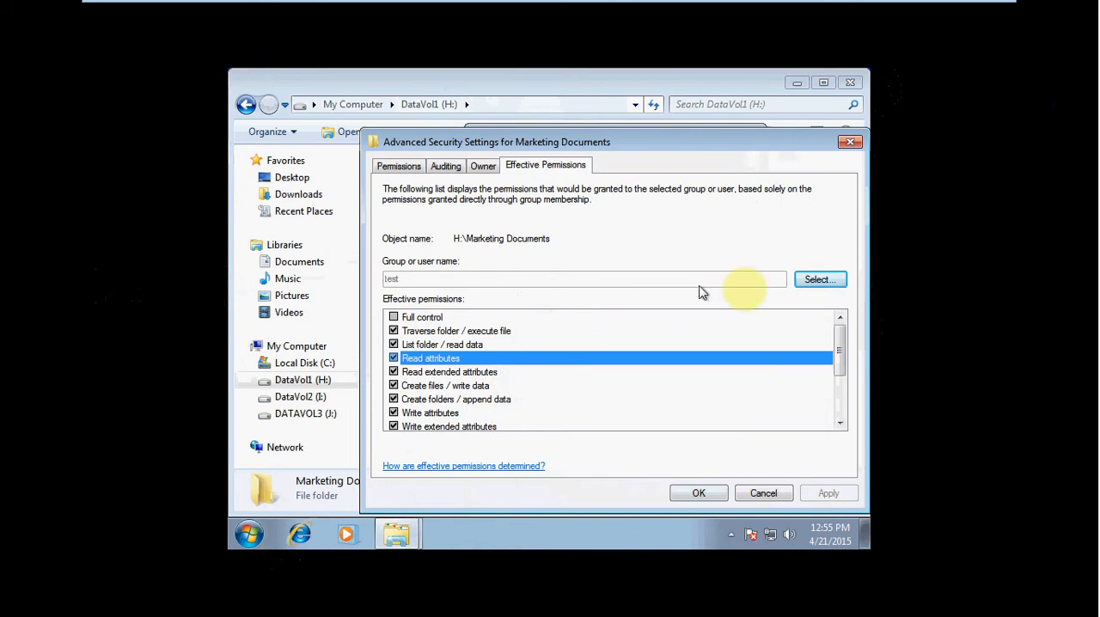
left_click(817, 278)
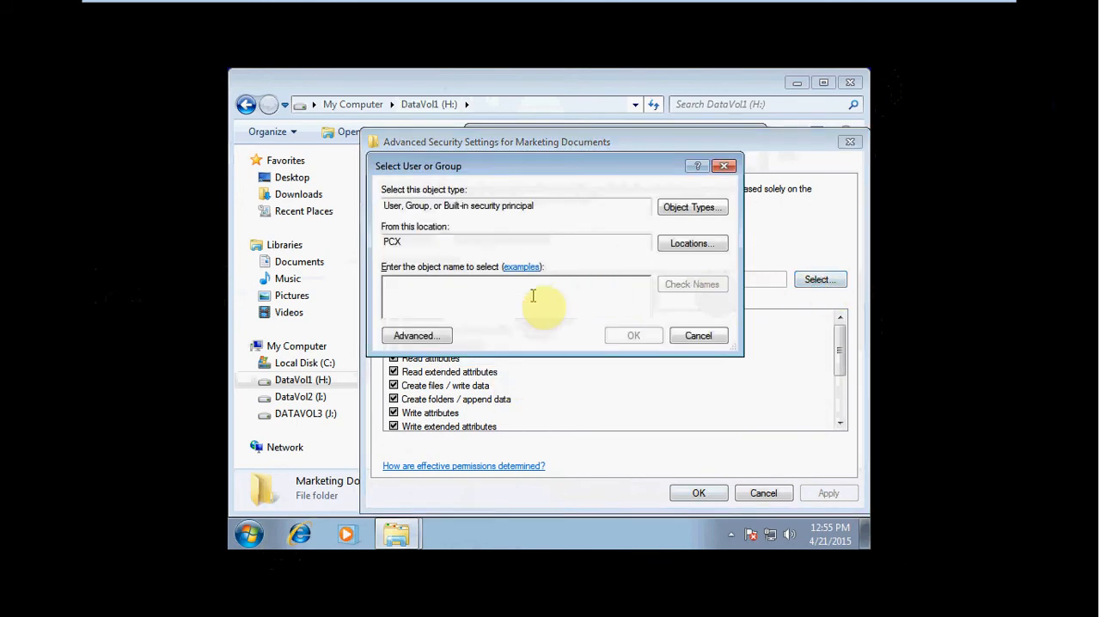
type("Zer0")
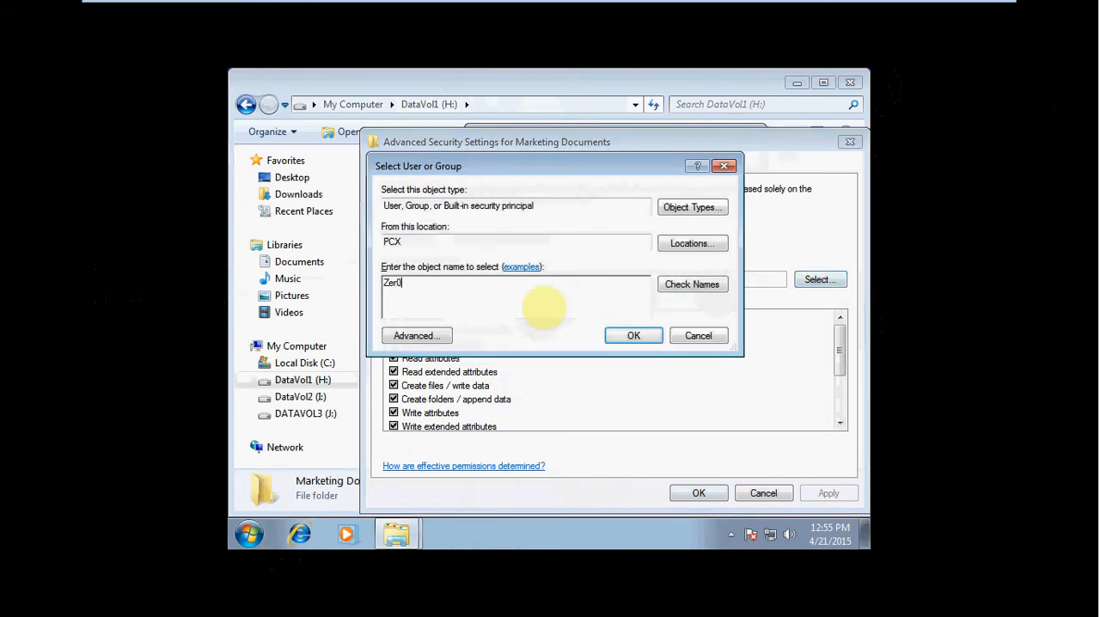
type("-V")
left_click(694, 285)
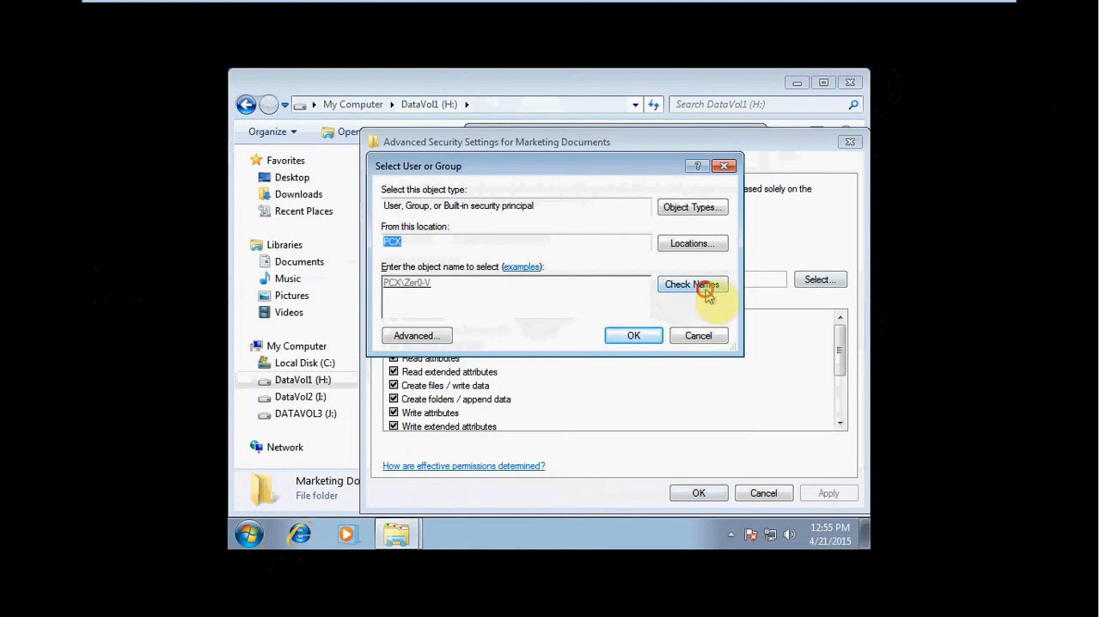
left_click(653, 335)
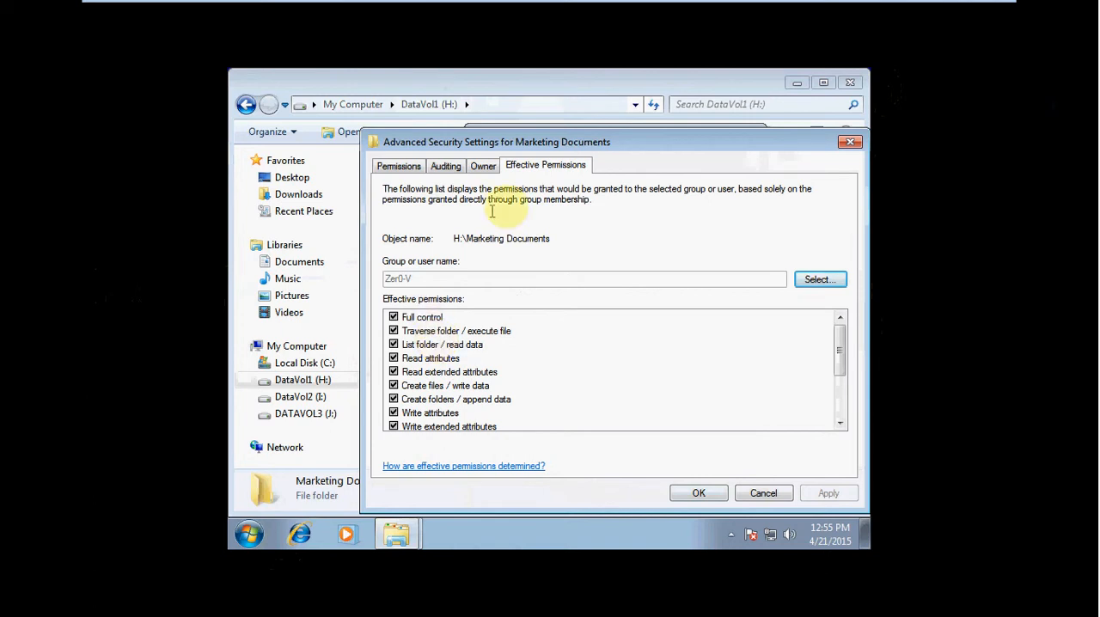
- Examine the current owner of the Marketing Documents folder
left_click(483, 167)
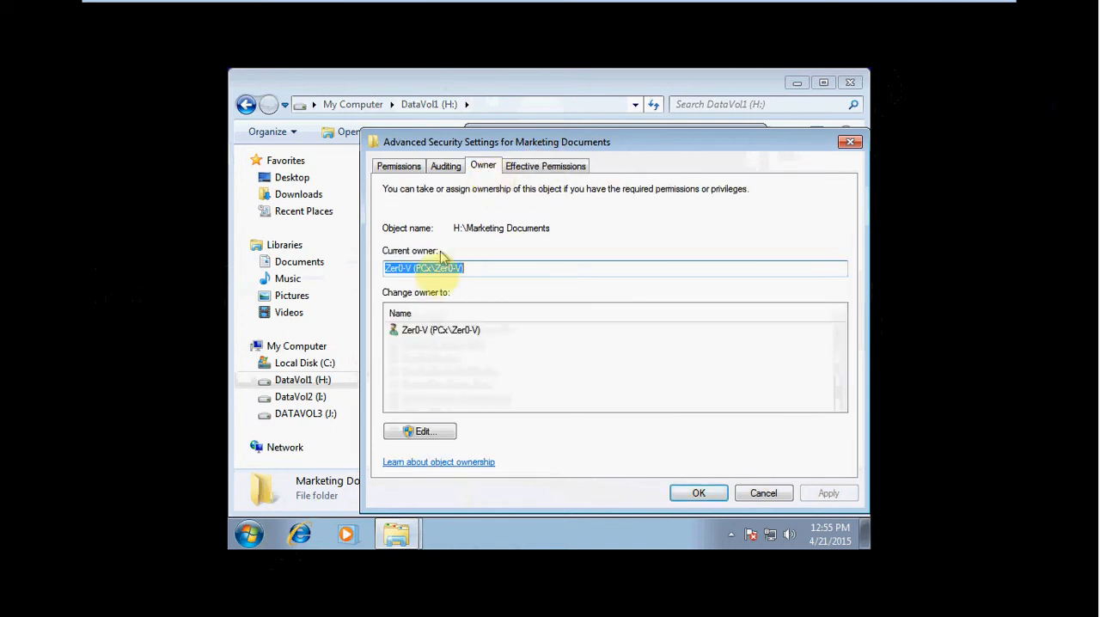
left_click(401, 269)
left_click(491, 265)
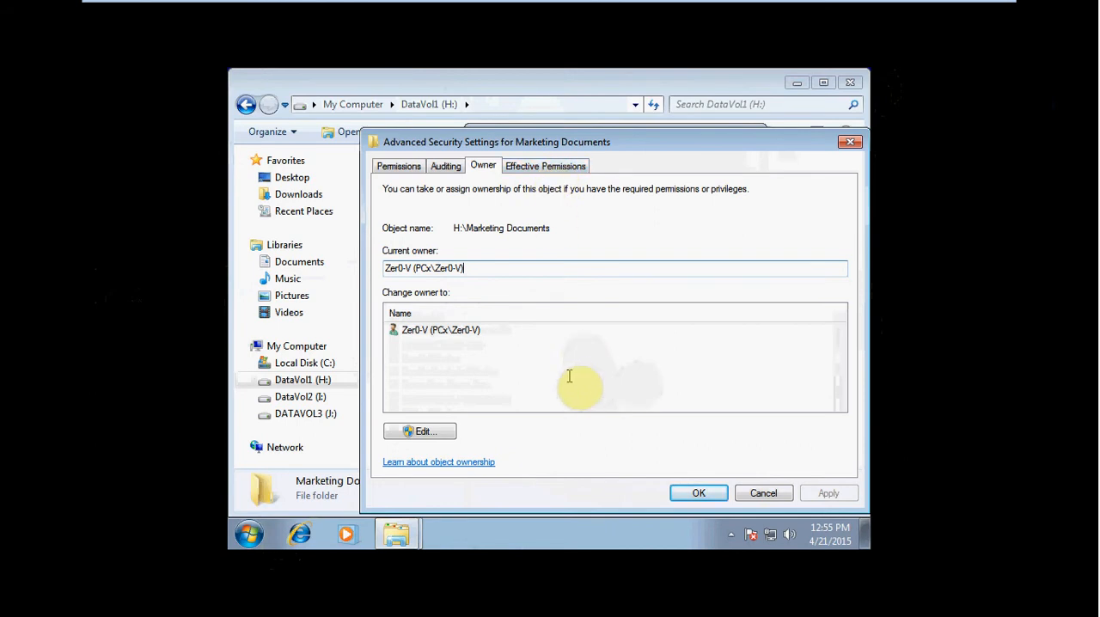
- Stop Marketing Documents from including its parent's inheritable permissions and remove all inherited entries
left_click(410, 167)
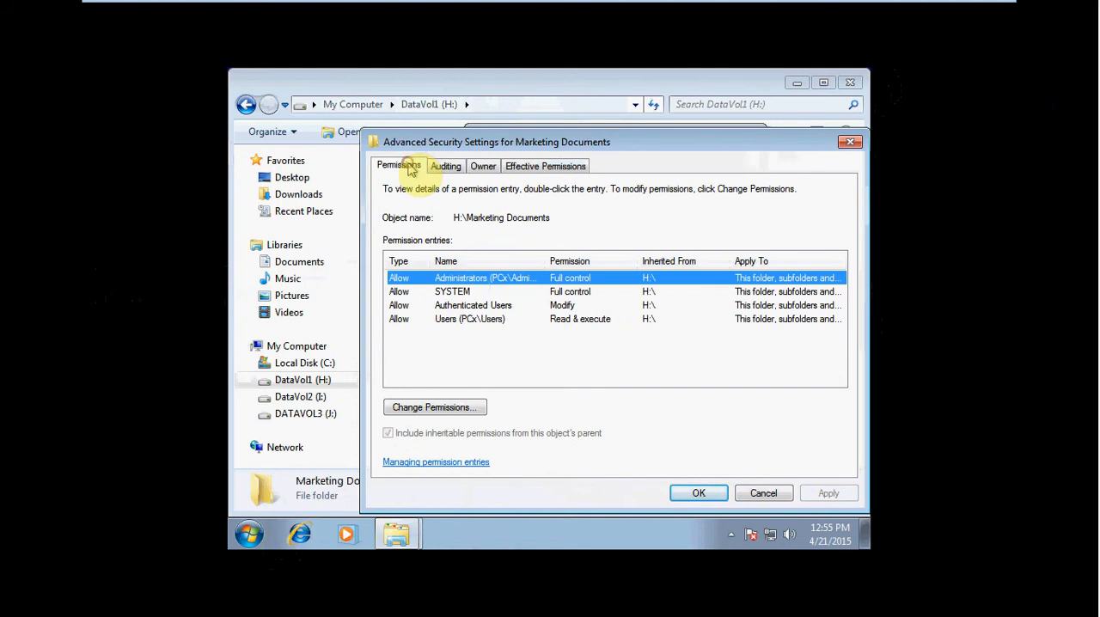
left_click(468, 415)
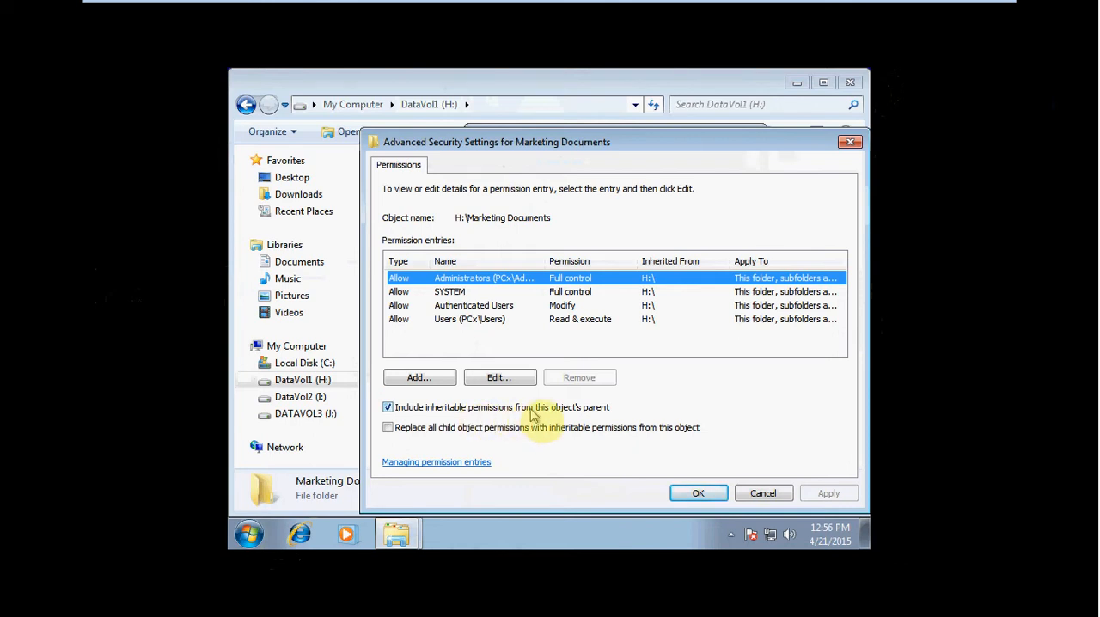
left_click(464, 414)
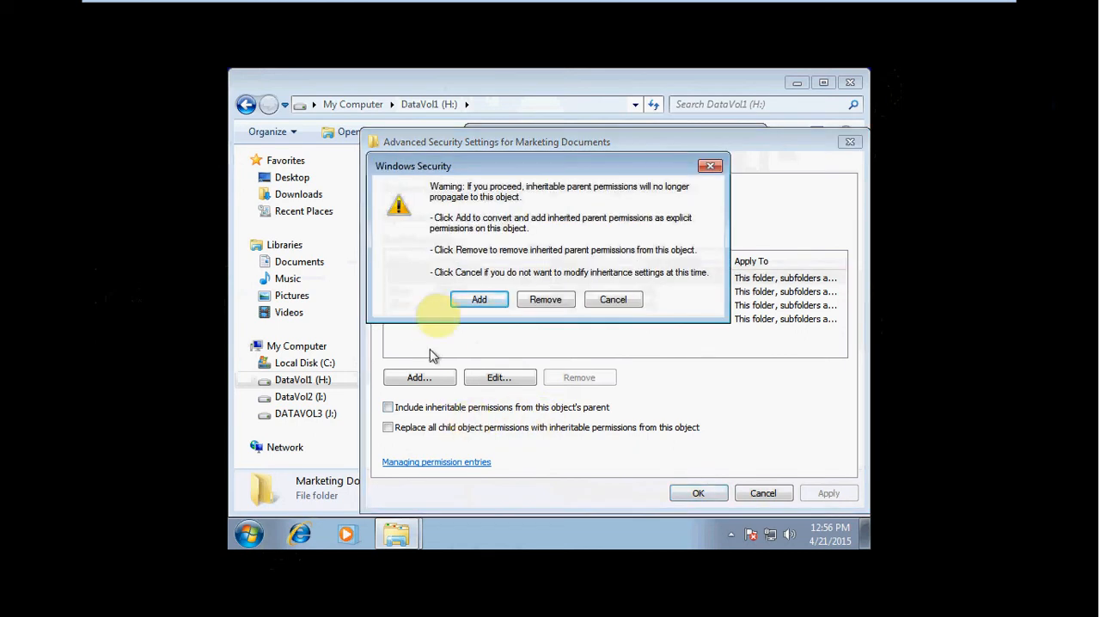
left_click(559, 304)
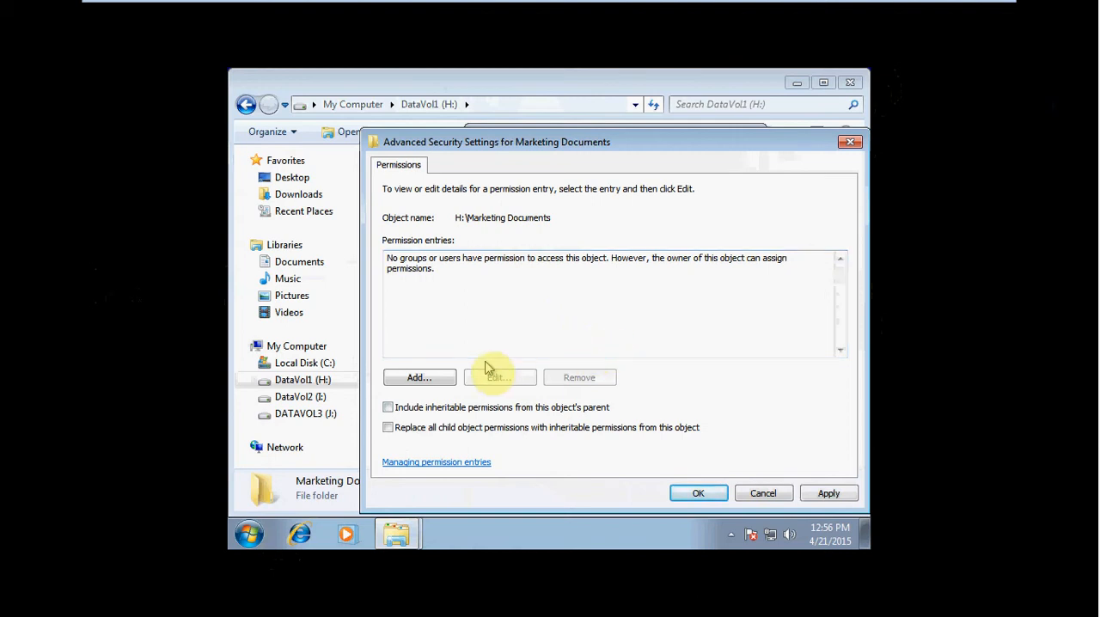
- Add a permission entry on Marketing Documents for the local account Zer0-V, verifying the account name
left_click(430, 377)
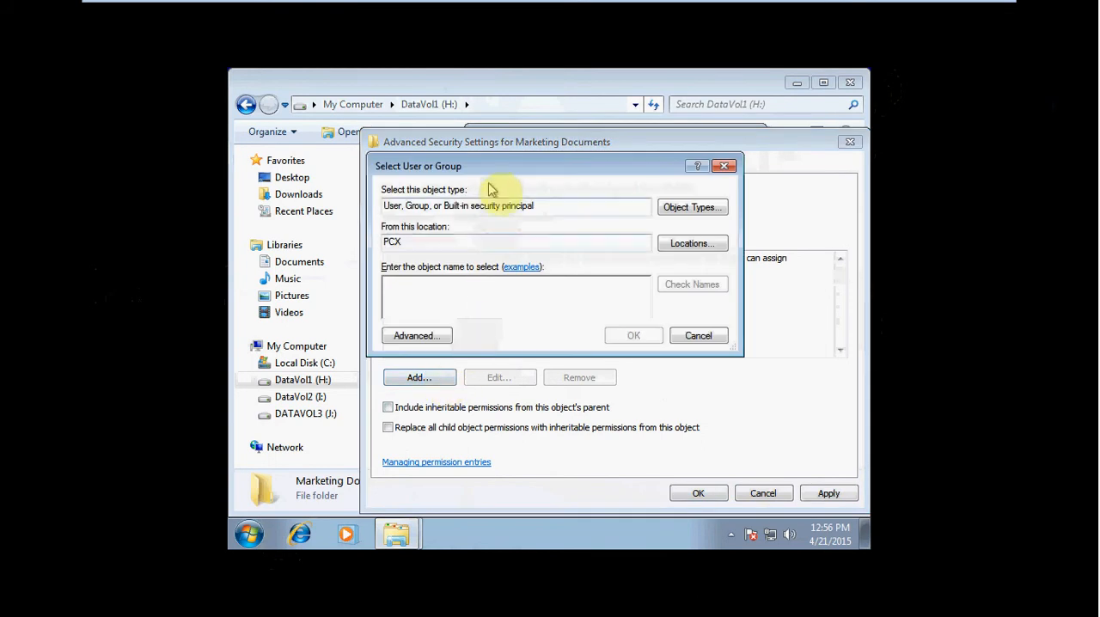
left_click_drag(536, 169, 599, 176)
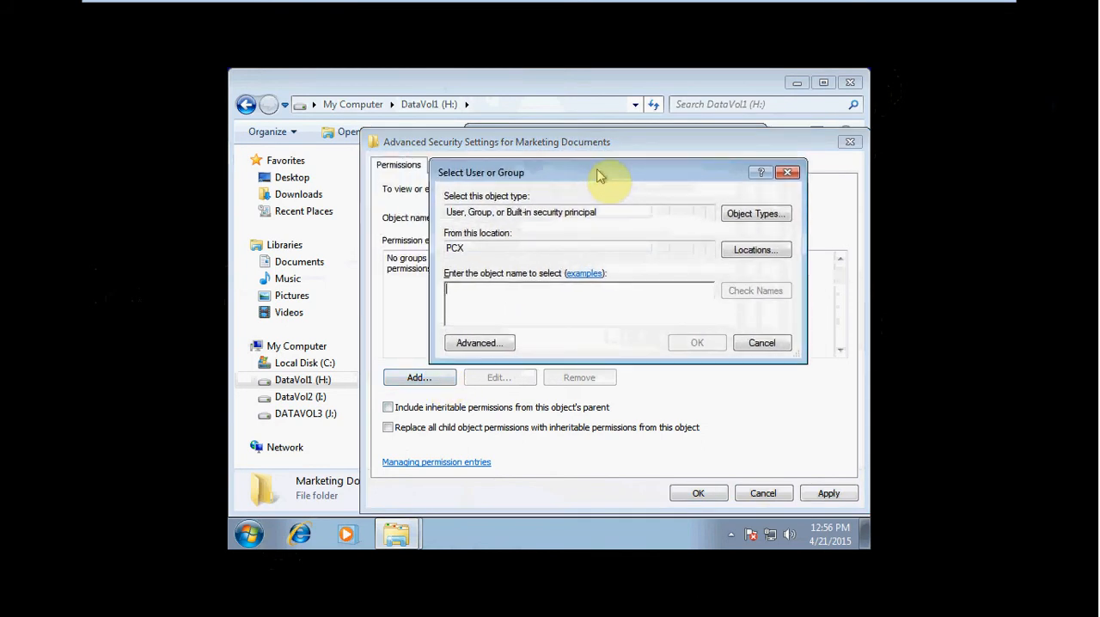
left_click(562, 300)
type("Zer0-V")
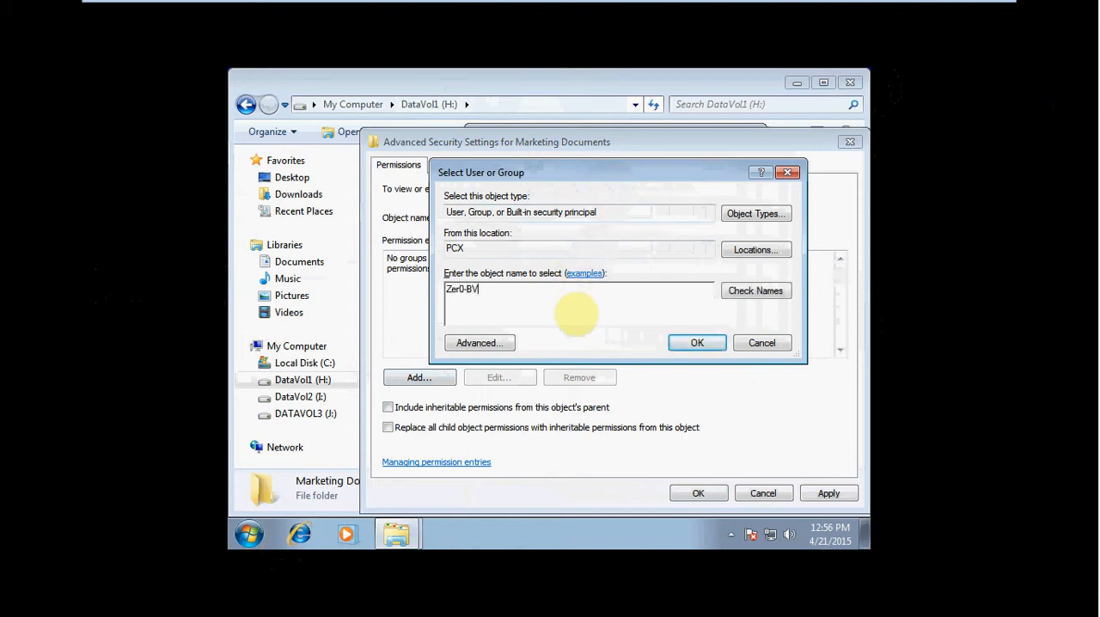
left_click(754, 290)
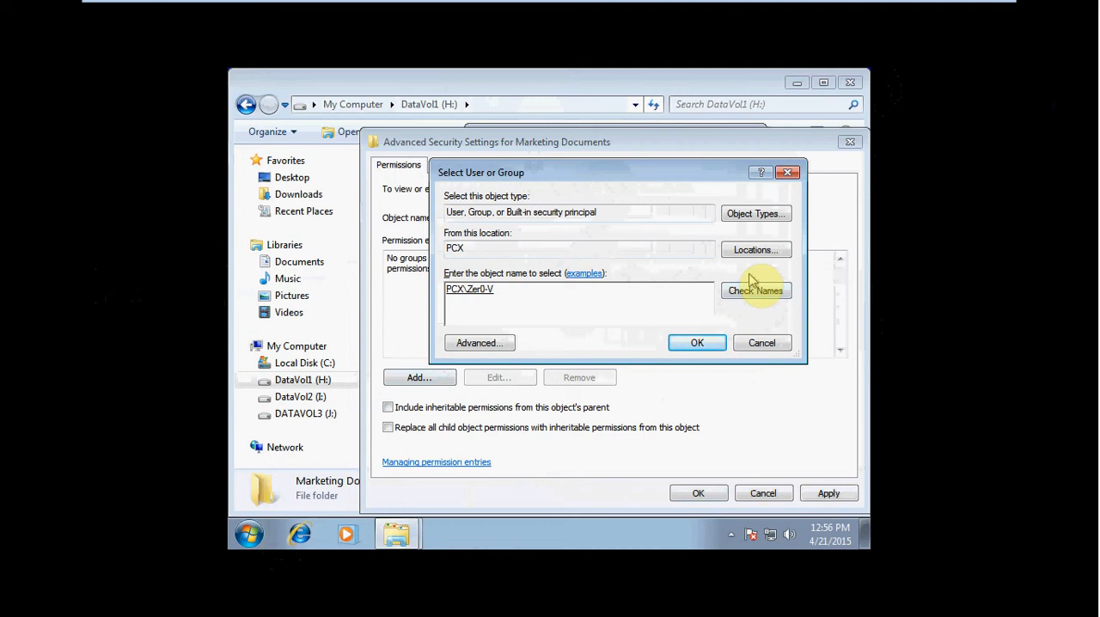
left_click(695, 343)
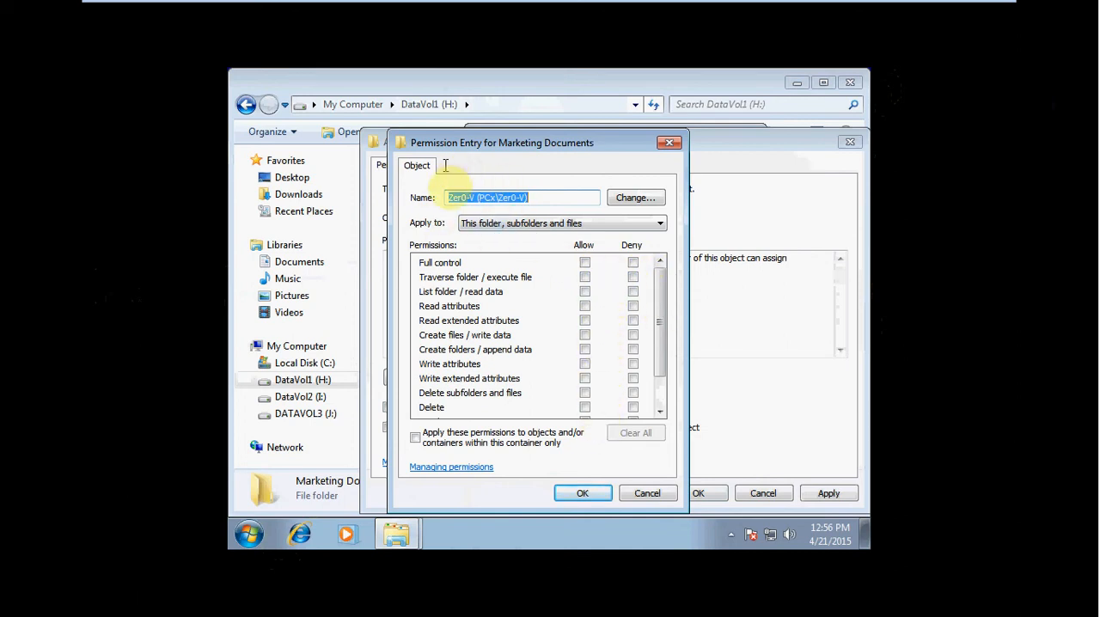
- Allow Zer0-V full control, keeping the scope at this folder, subfolders and files, and accept the entry
left_click(584, 262)
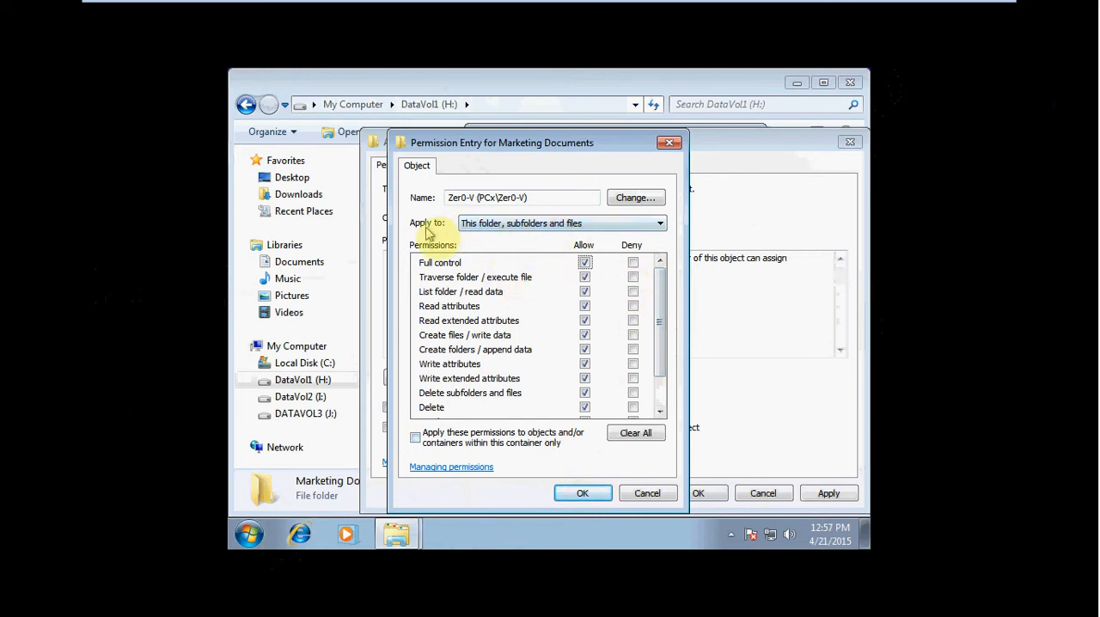
left_click(629, 227)
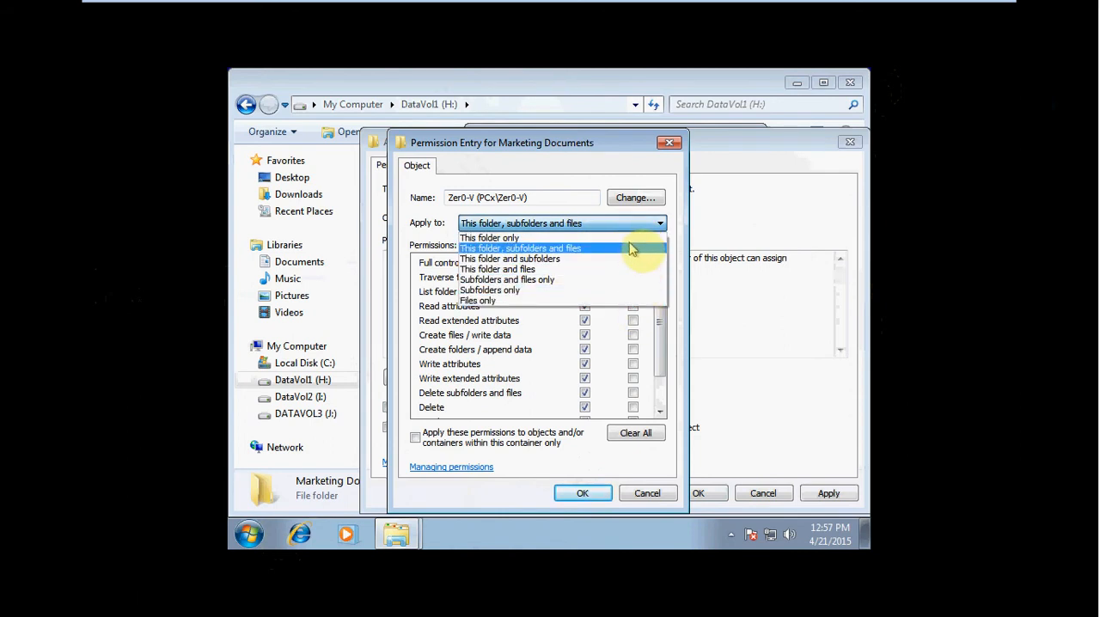
left_click(637, 226)
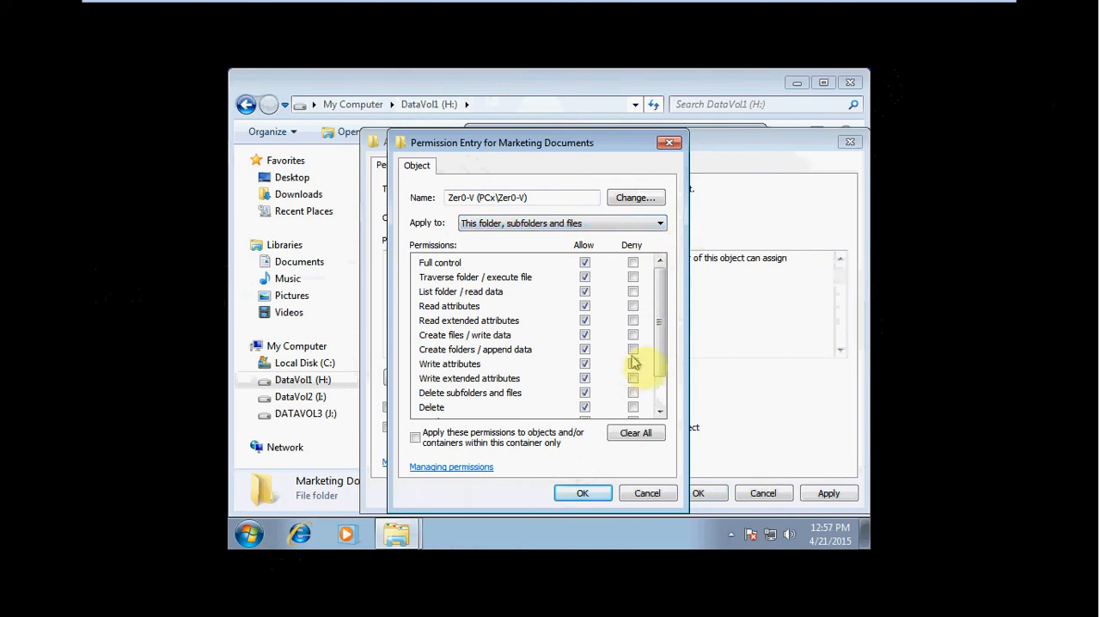
left_click(601, 492)
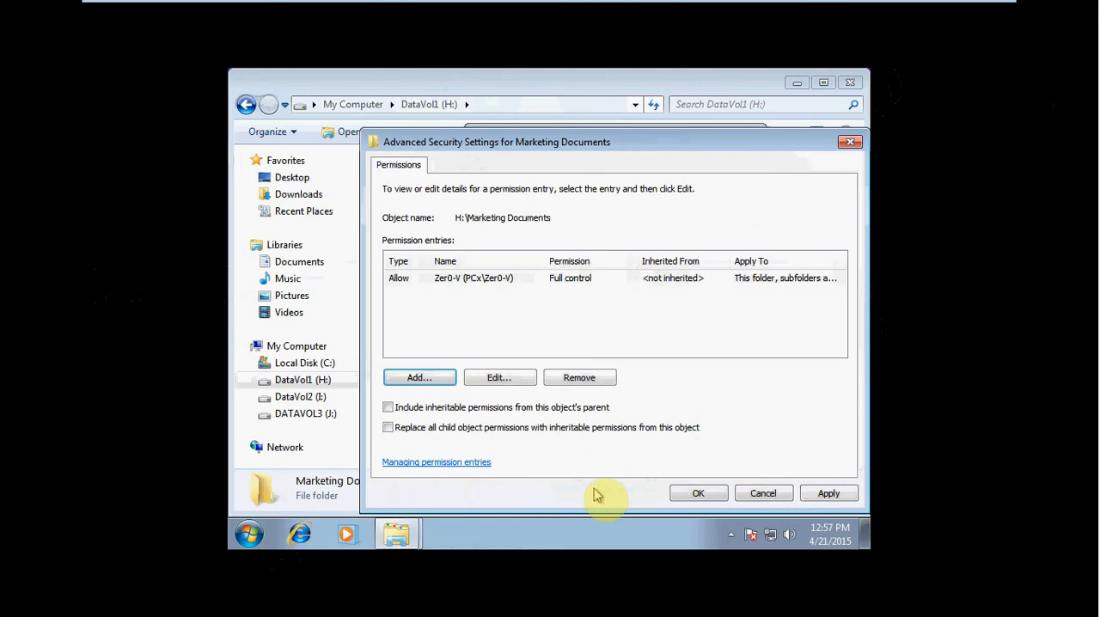
- Review the Zer0-V permission entry, accept the advanced security settings and close the Marketing Documents properties
left_click(600, 296)
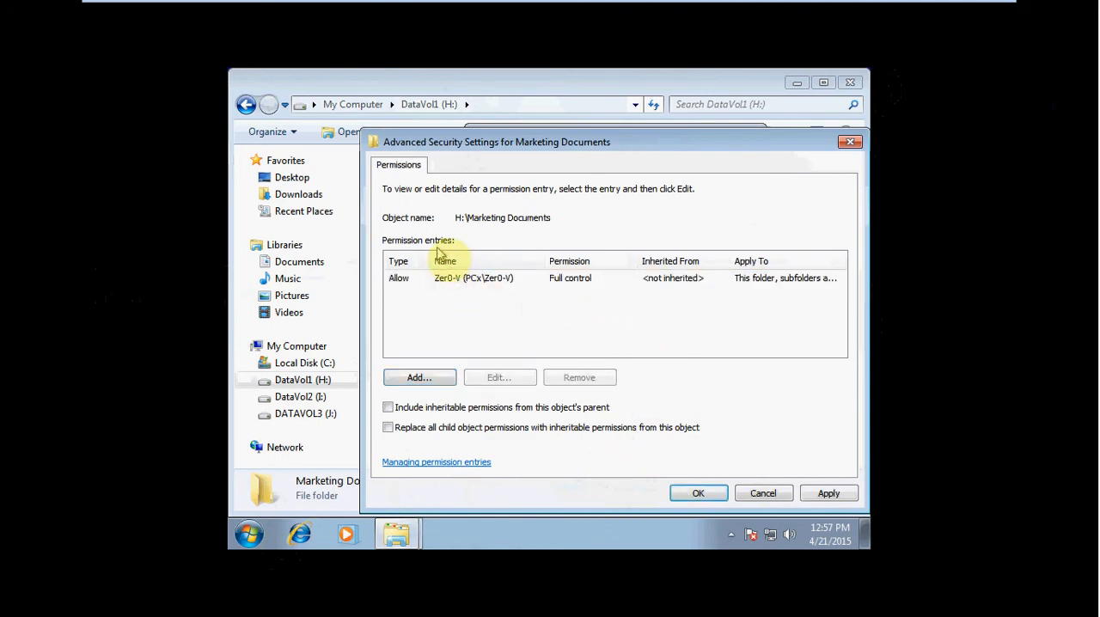
left_click(407, 284)
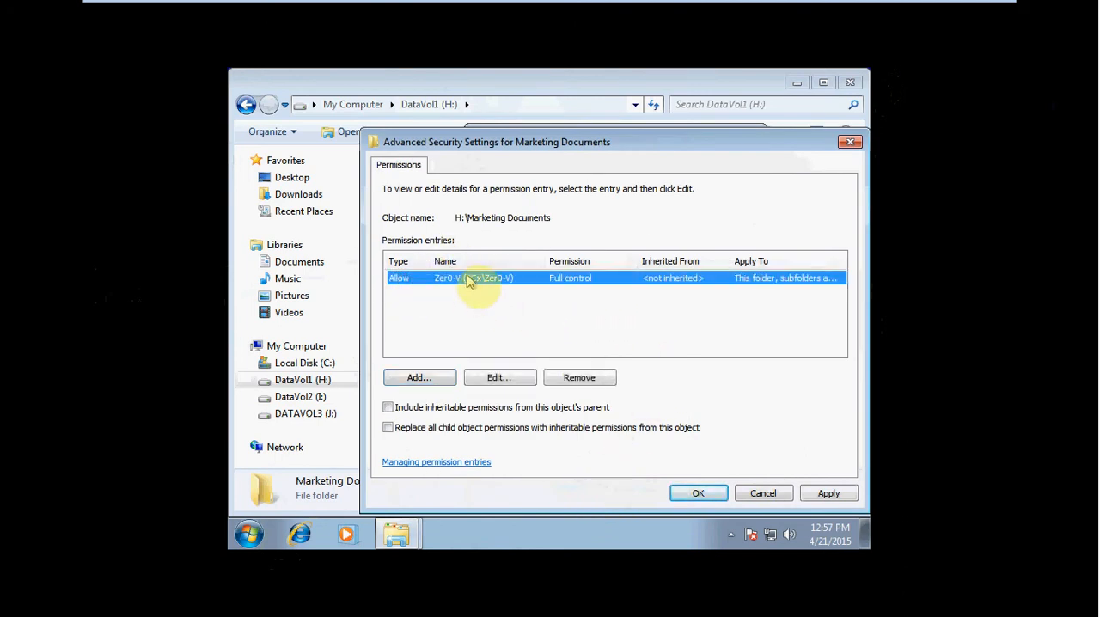
left_click(426, 297)
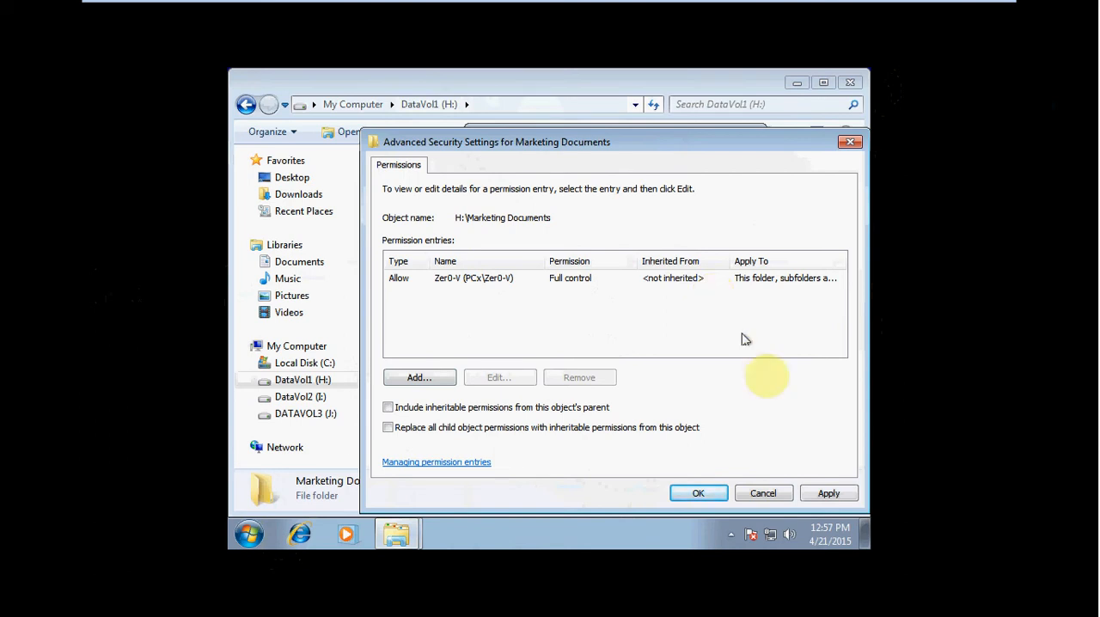
left_click(697, 491)
left_click(699, 488)
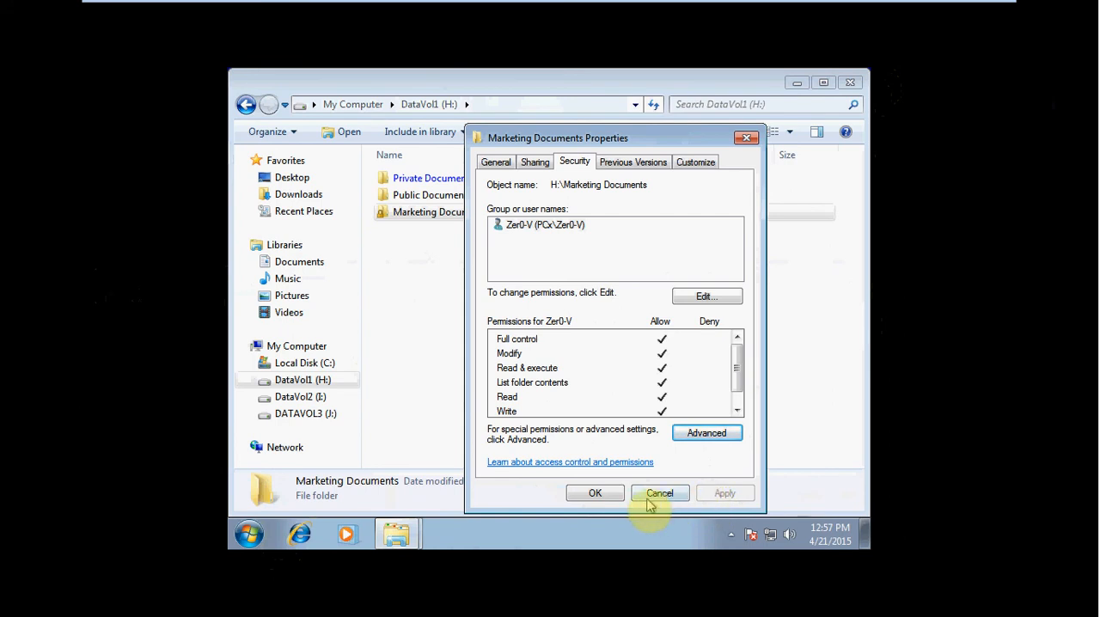
left_click(606, 495)
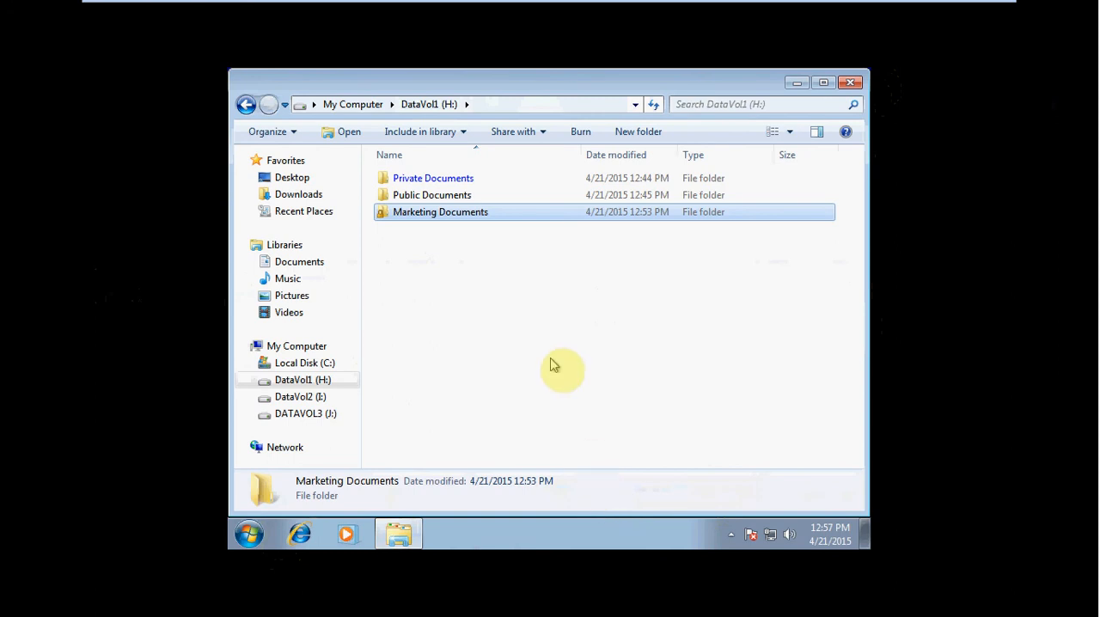
- Open the Marketing Documents folder and create a text document named First Quarter Report in it
left_click(444, 256)
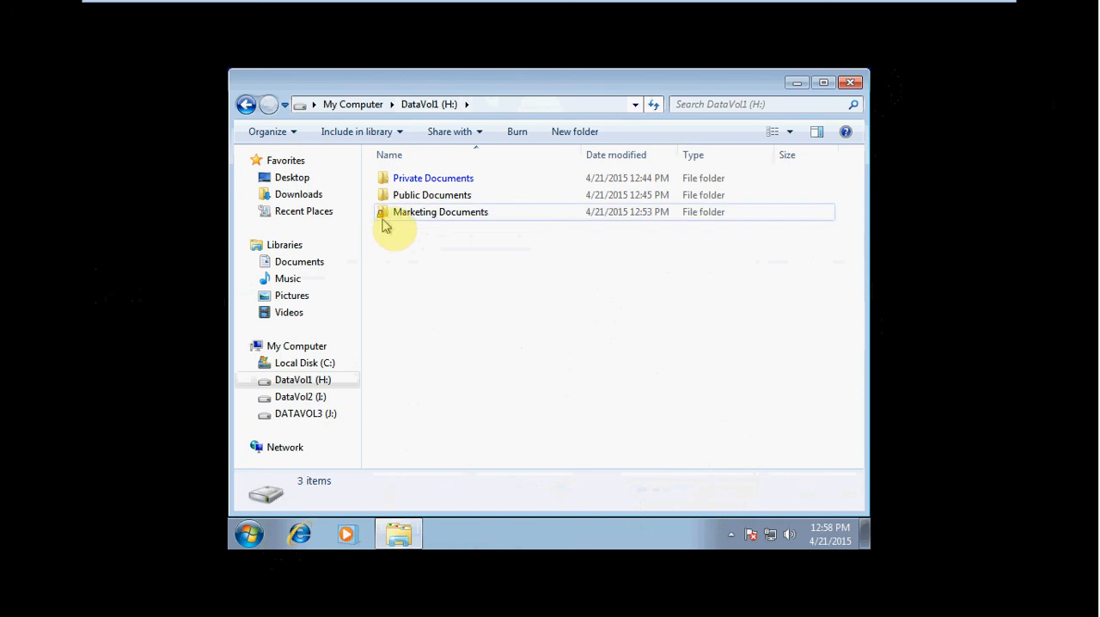
double_click(383, 216)
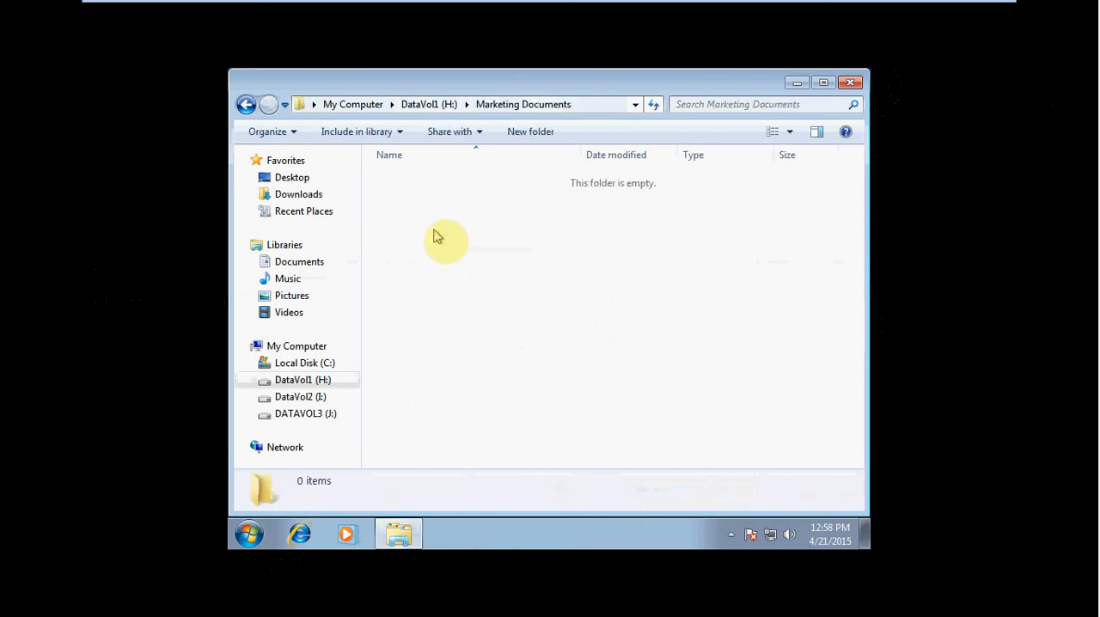
right_click(530, 247)
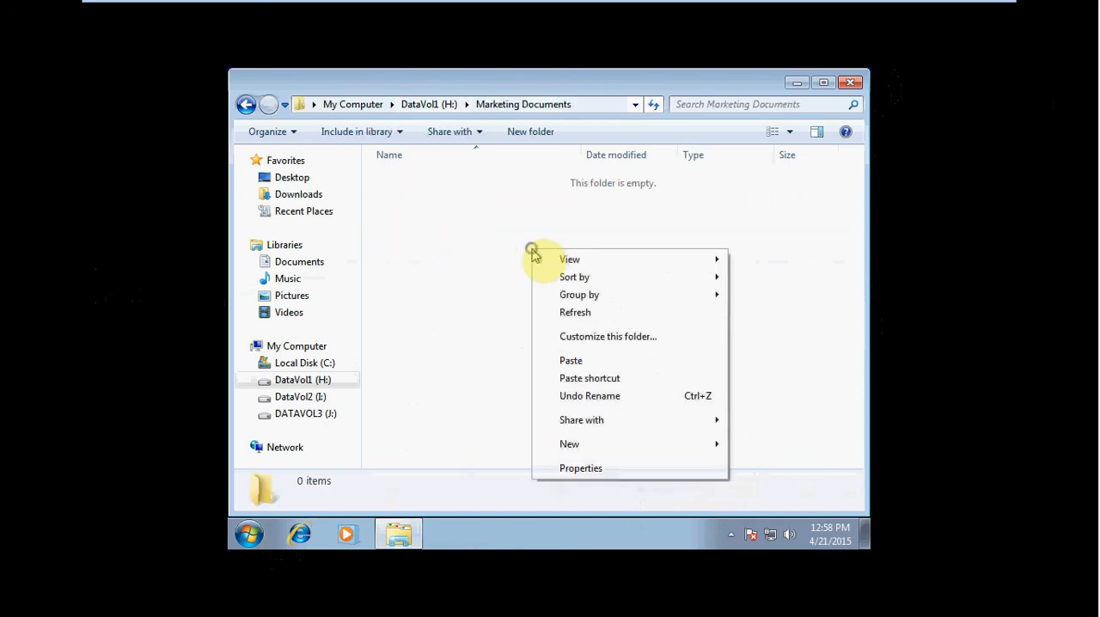
mouse_move(627, 443)
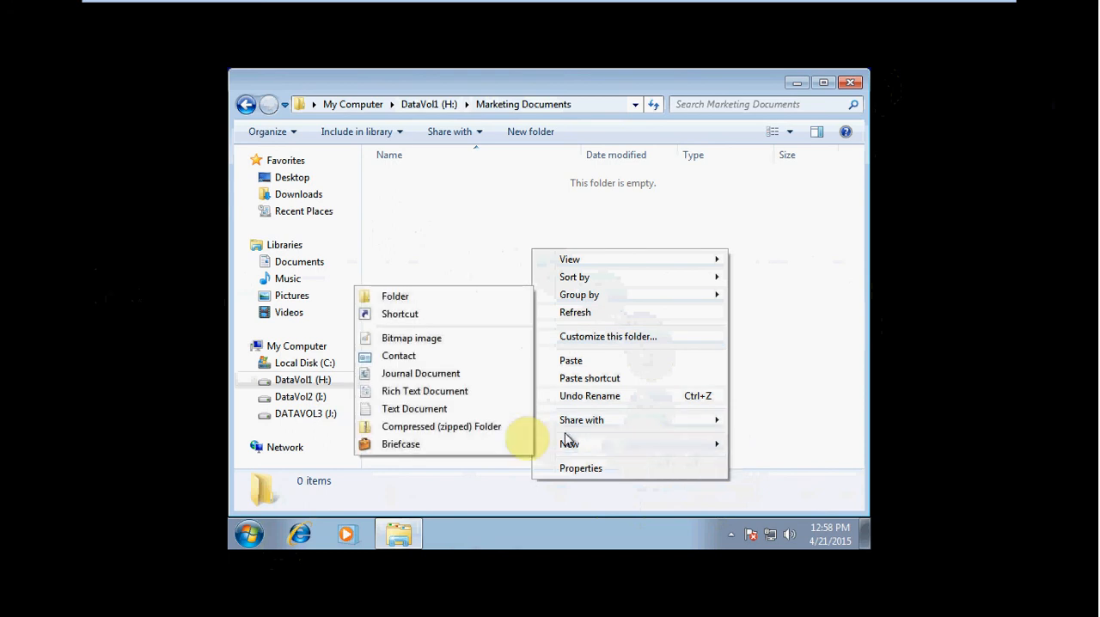
left_click(496, 413)
type("First")
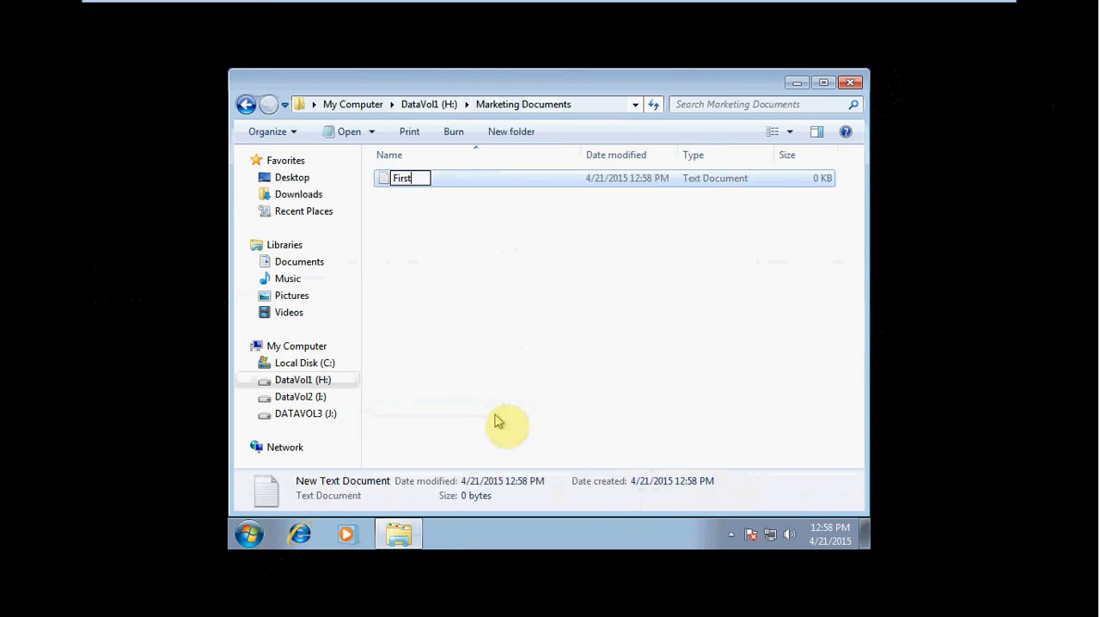
type(" Quarter Reports")
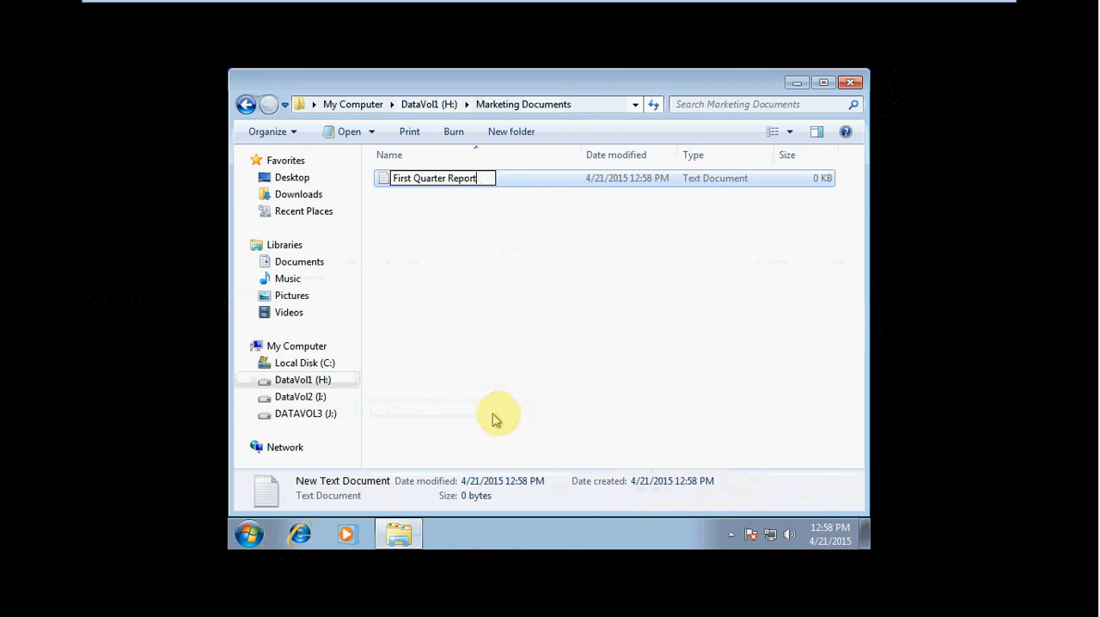
left_click(461, 337)
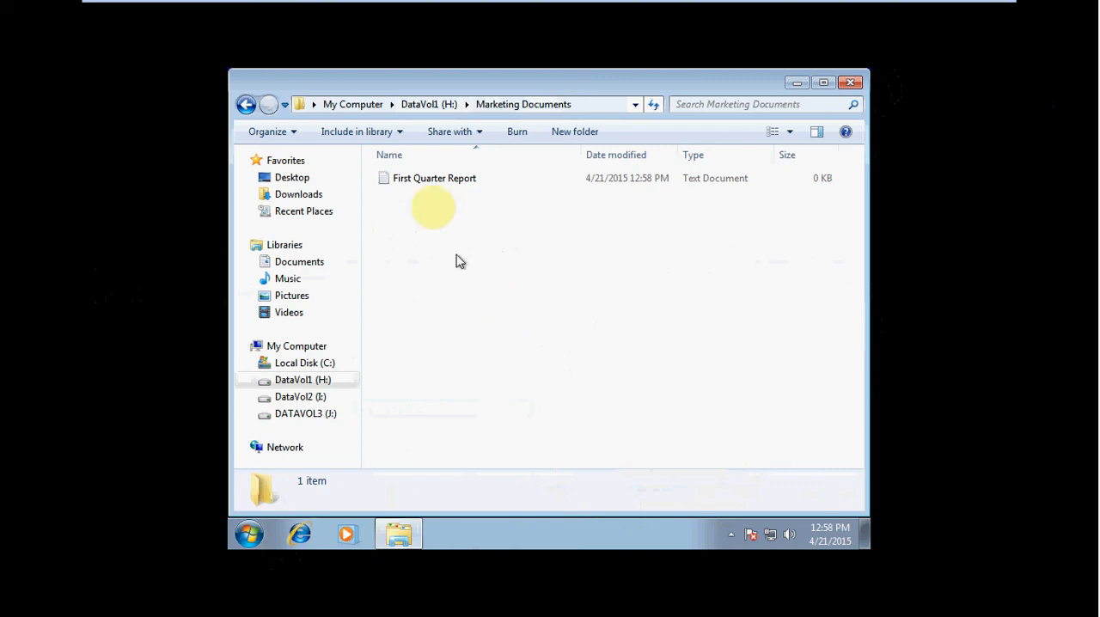
- View the security permissions of First Quarter Report, then close its properties and the folder window
right_click(407, 182)
left_click(458, 413)
left_click(488, 141)
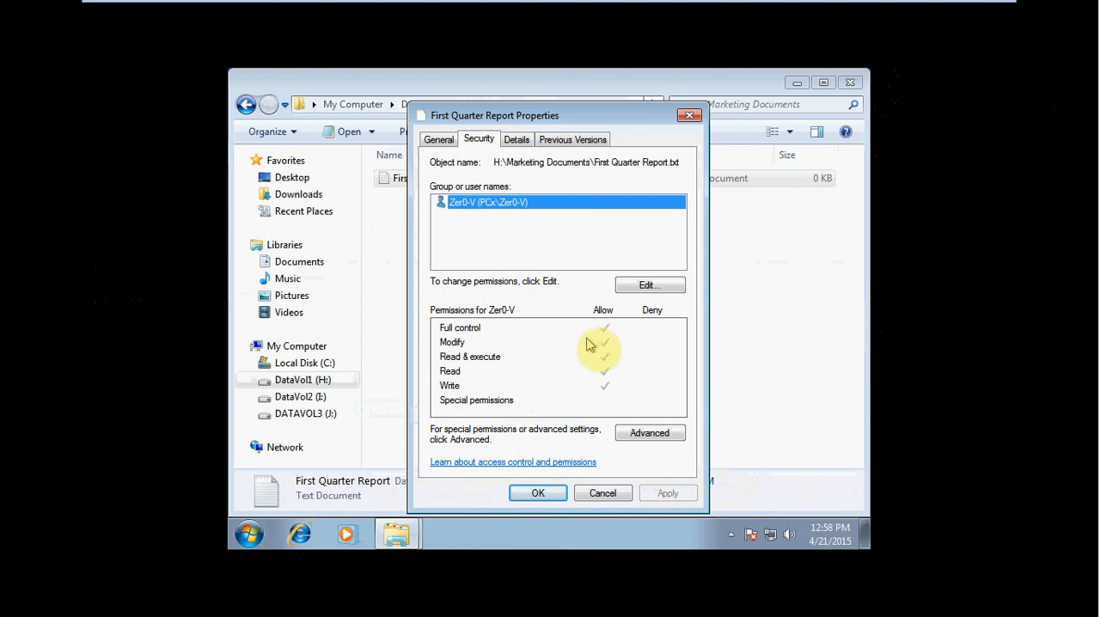
left_click(540, 492)
left_click(558, 314)
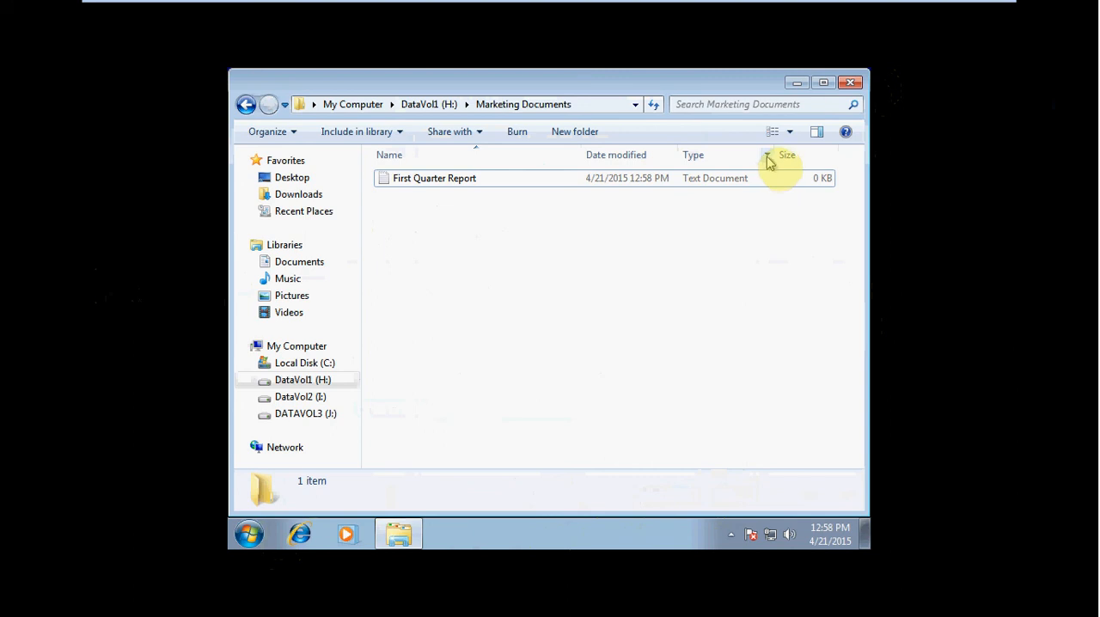
left_click(852, 84)
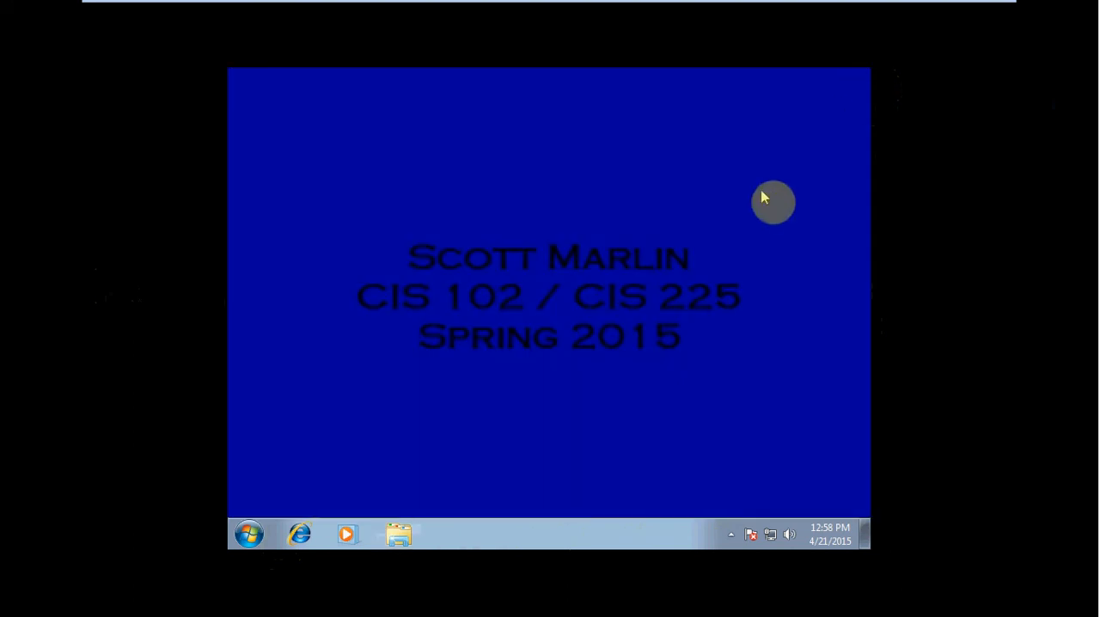